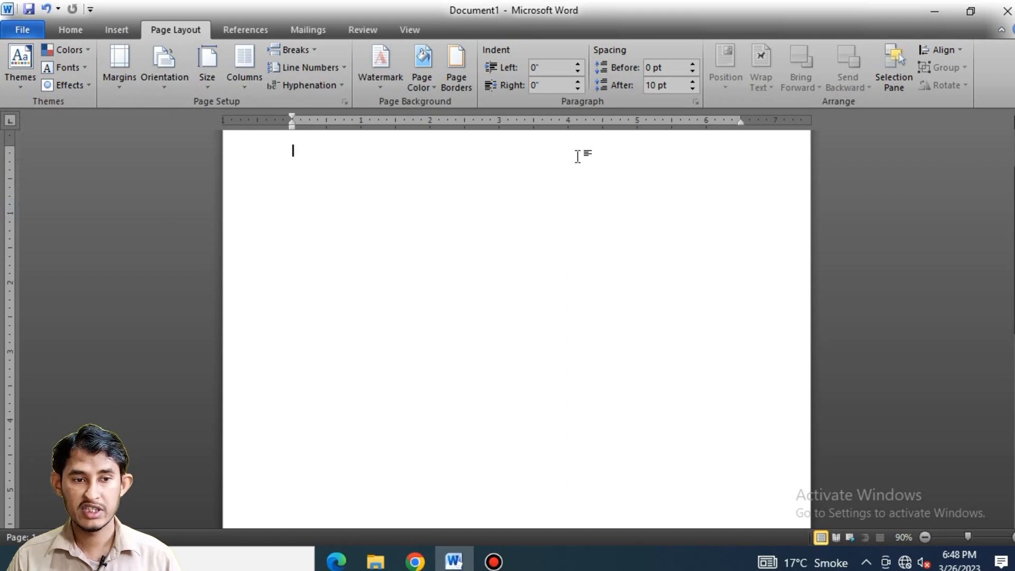
# - Apply the built-in Office theme to the blank document, followed by the Clarity theme
pyautogui.click(20, 86)
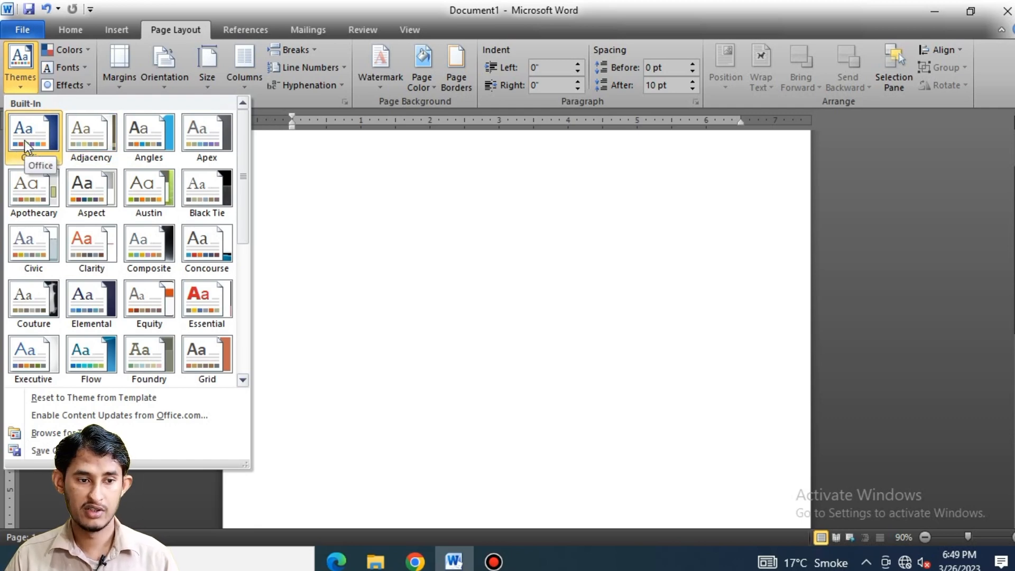
pyautogui.click(24, 140)
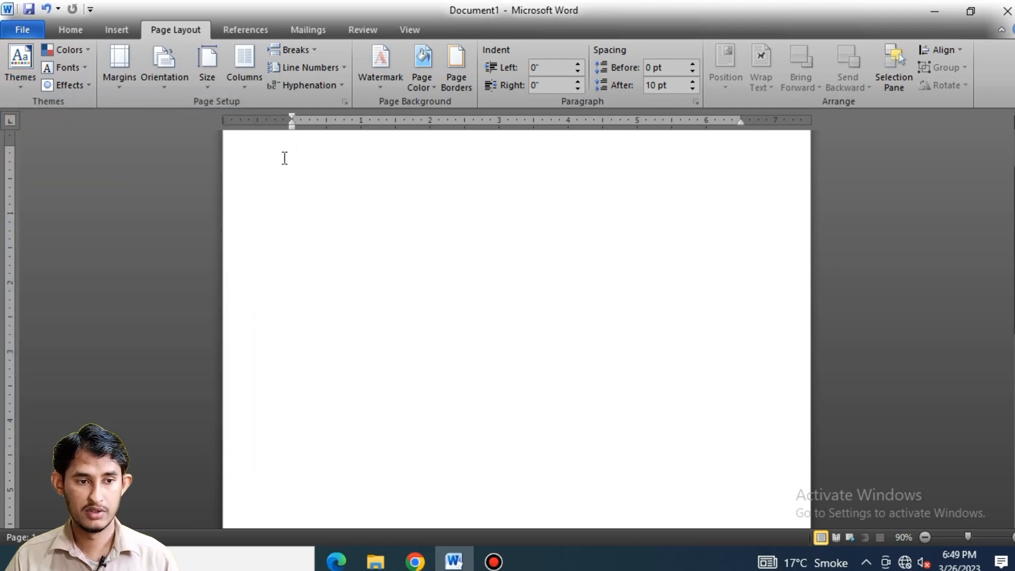
pyautogui.click(14, 81)
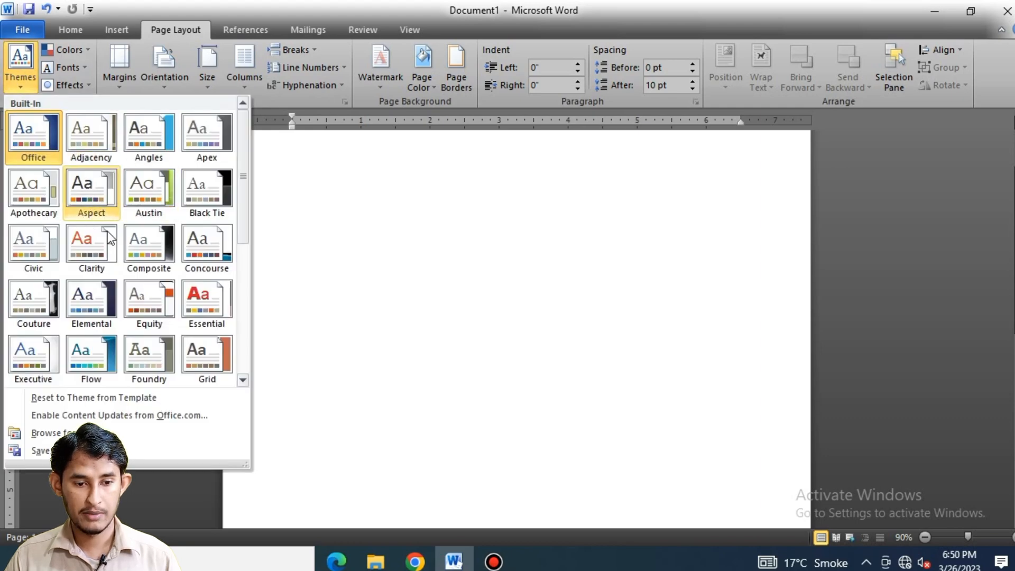
pyautogui.click(80, 250)
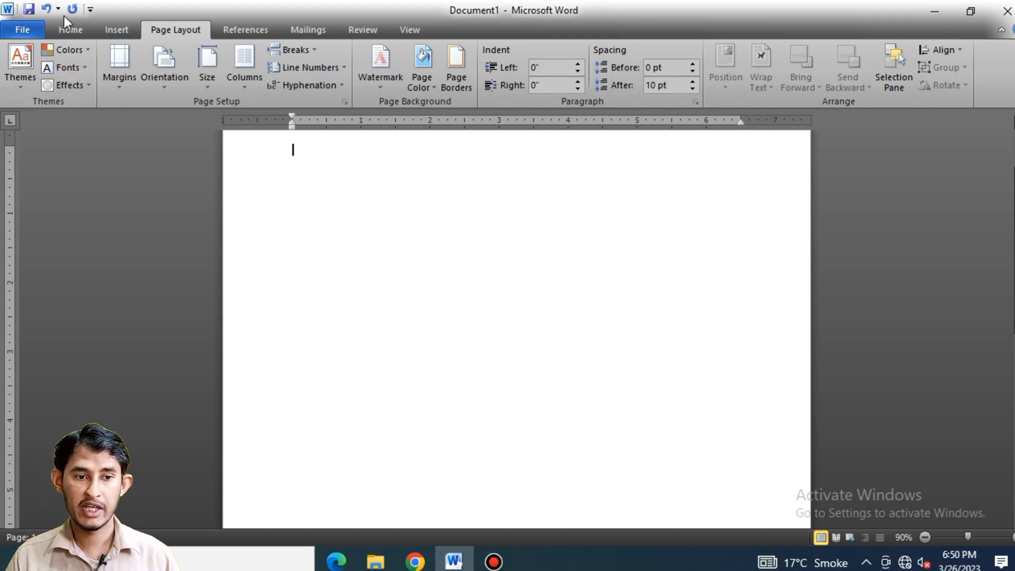
# - Set the page to Normal margins of 1" on every side and Portrait orientation
pyautogui.click(113, 56)
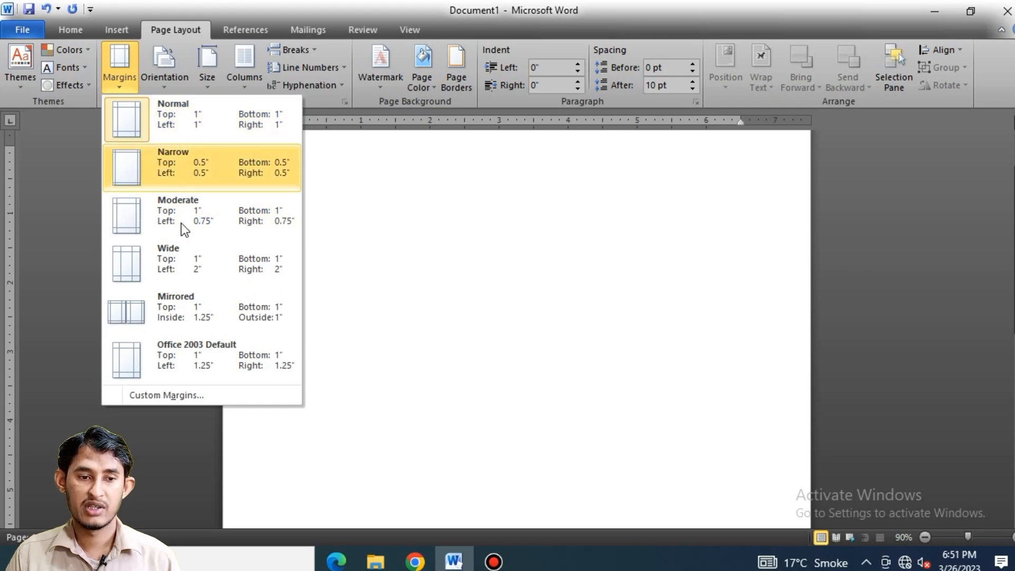
pyautogui.click(212, 132)
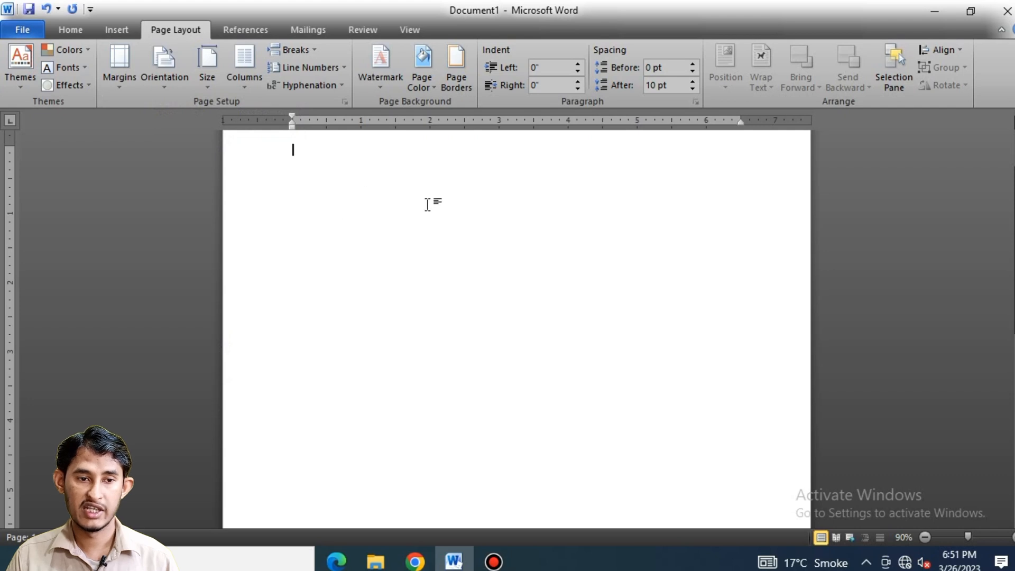
pyautogui.click(167, 72)
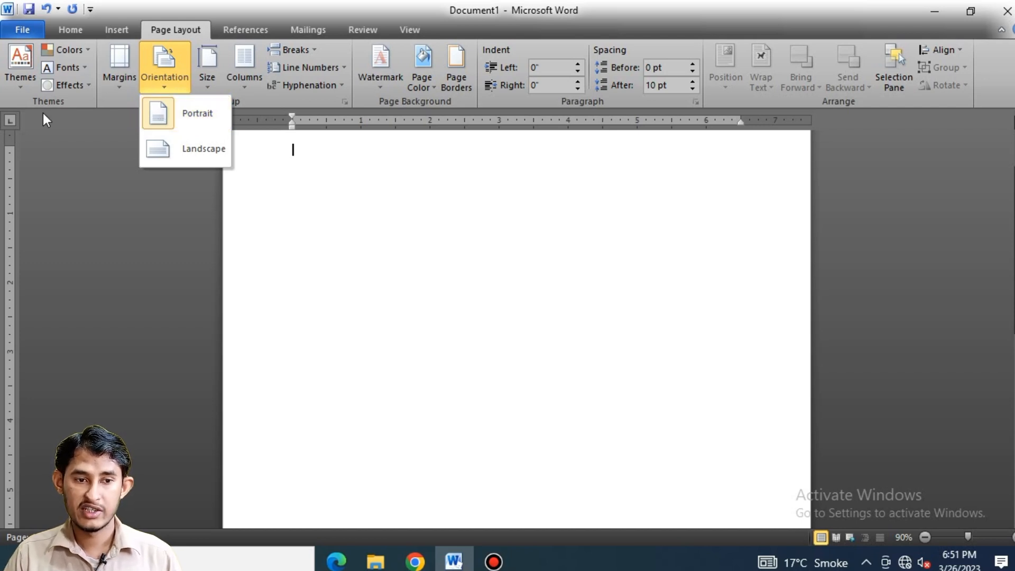
pyautogui.click(166, 126)
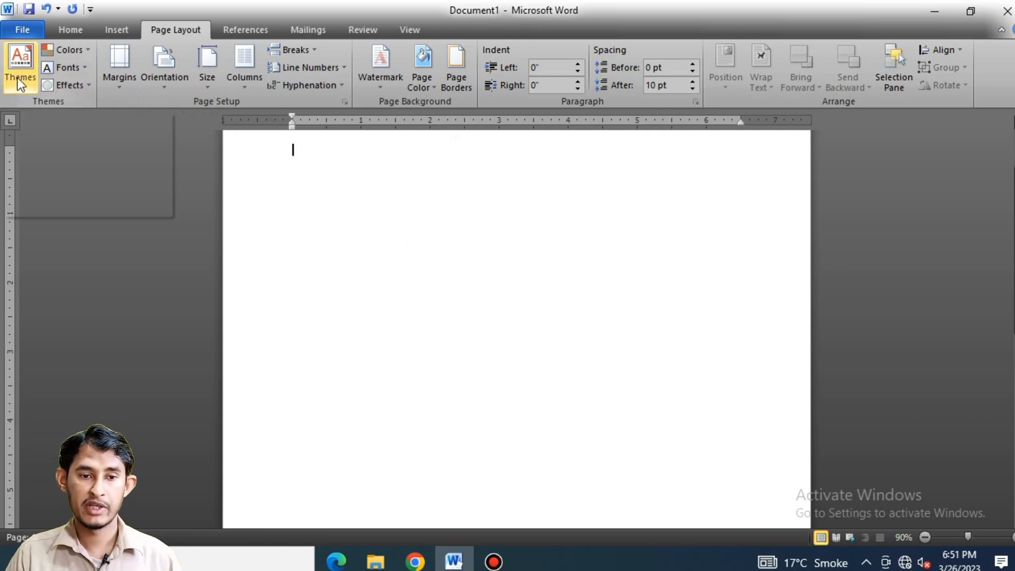
# - Apply the built-in Aspect theme to the document and check its theme color set
pyautogui.click(5, 65)
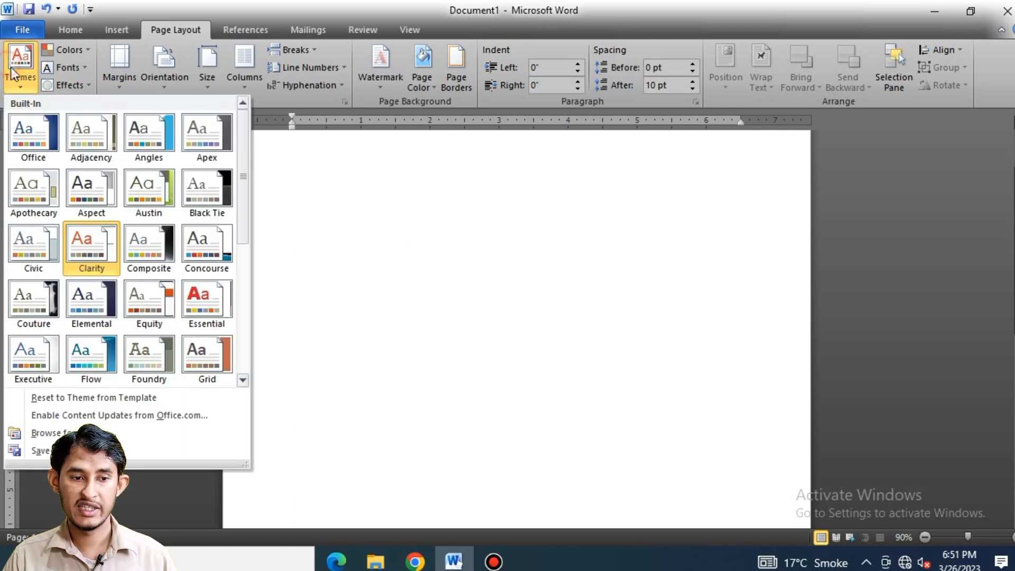
pyautogui.click(84, 201)
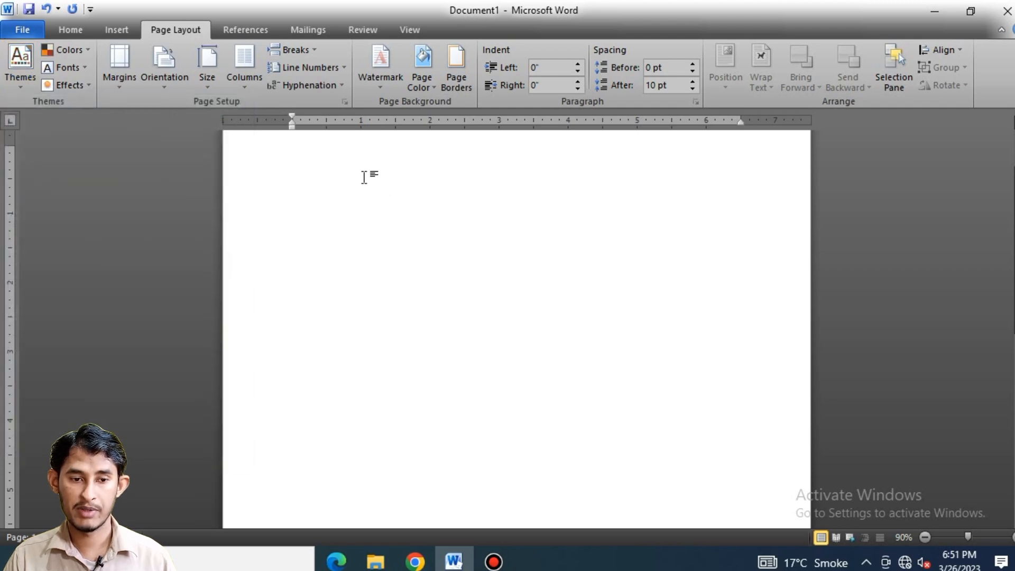
pyautogui.click(88, 47)
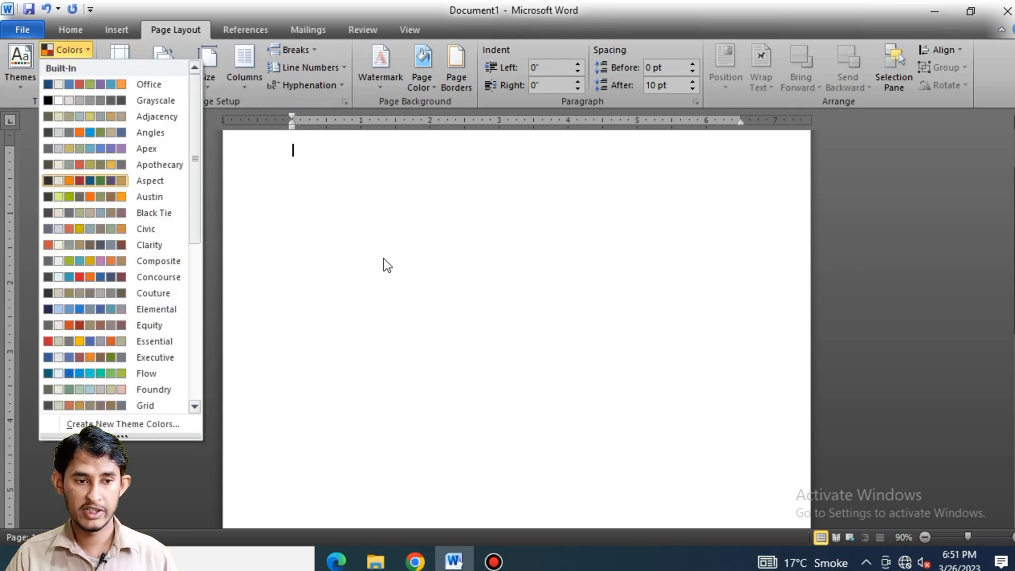
pyautogui.click(403, 232)
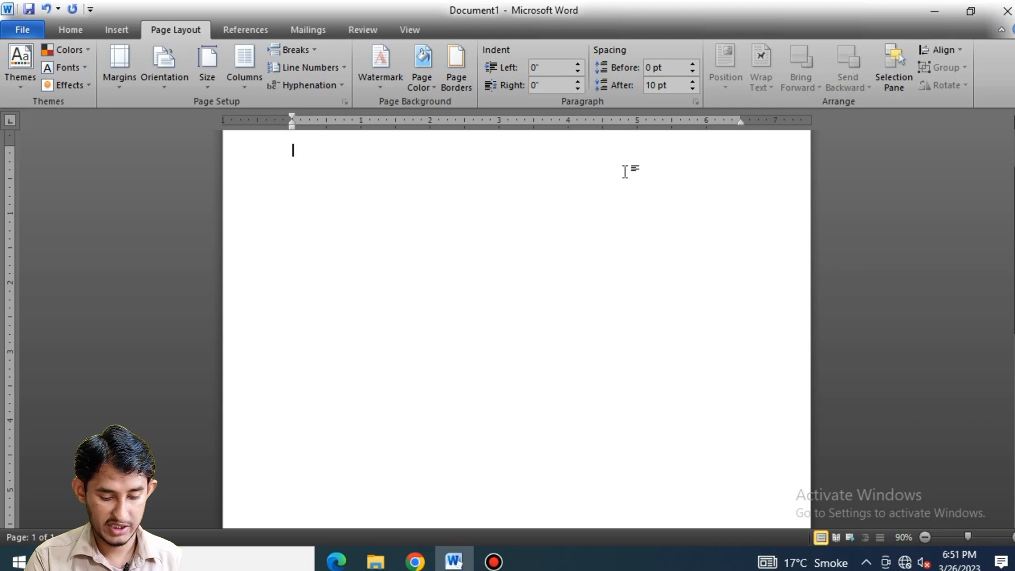
# - Generate two paragraphs of sample text in the document with the formula =rand(2)
pyautogui.write('=')
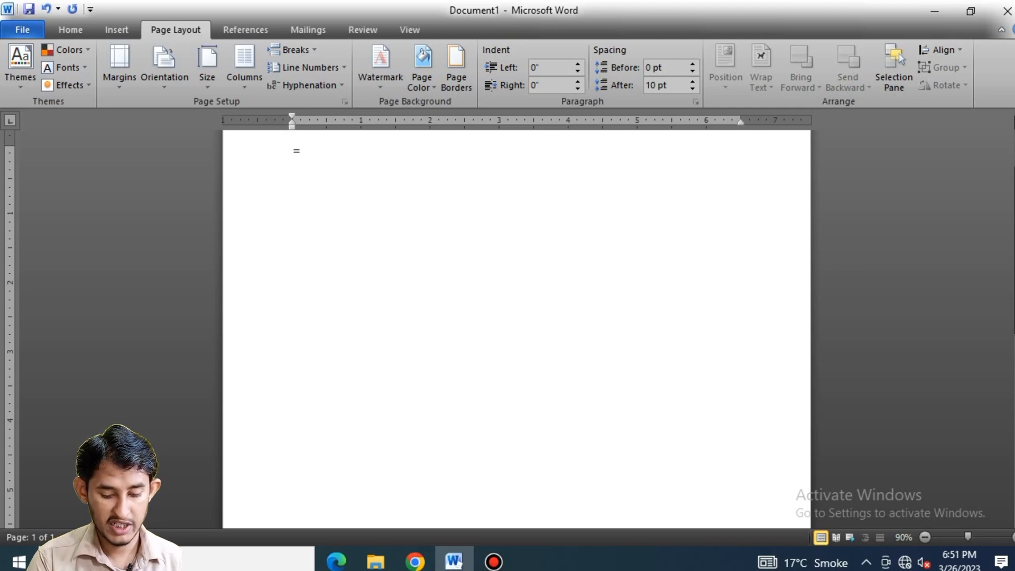
pyautogui.write('rand')
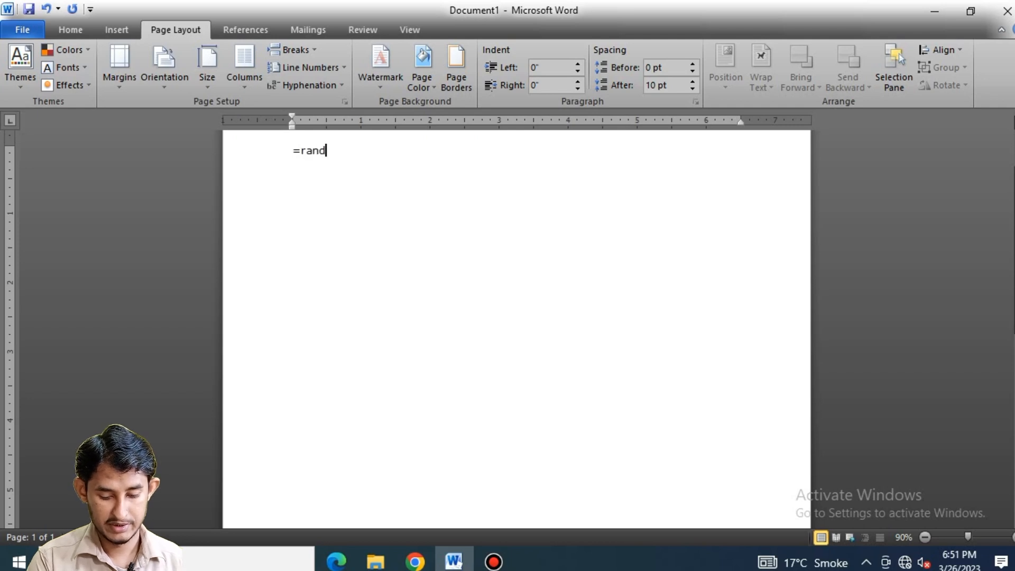
pyautogui.write('(')
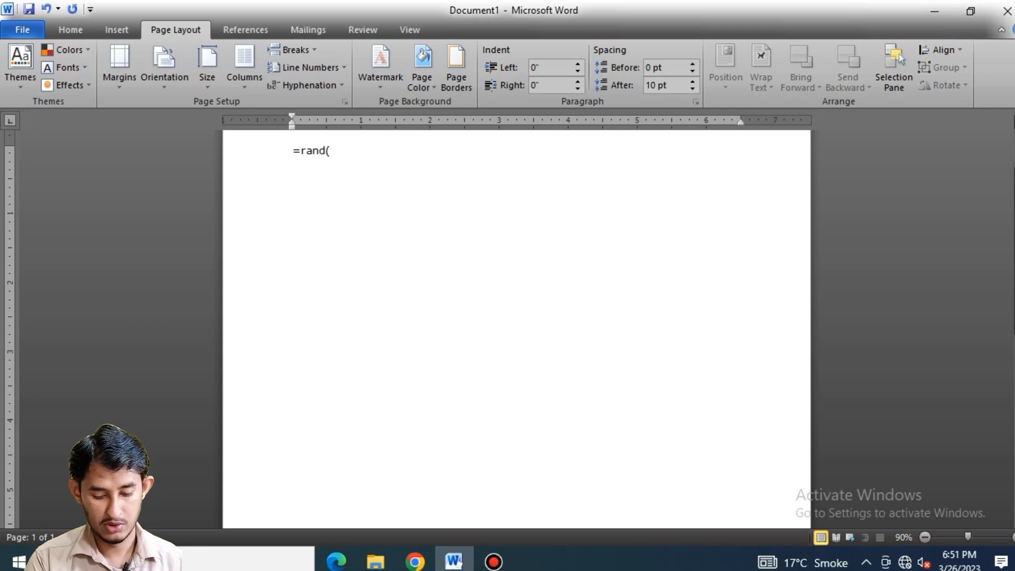
pyautogui.write('2)')
pyautogui.press('Return')
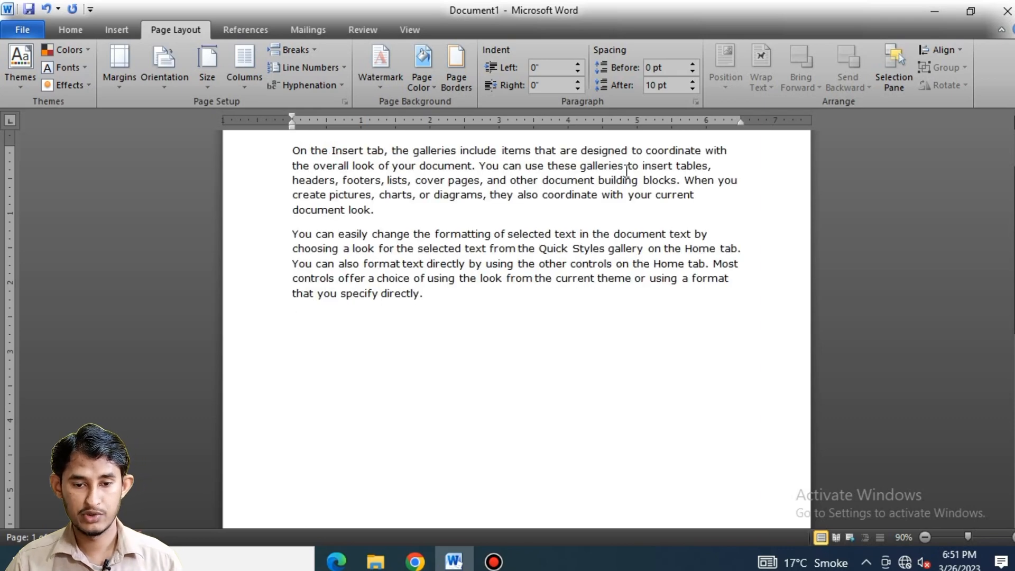
pyautogui.scroll(2, 474, 280)
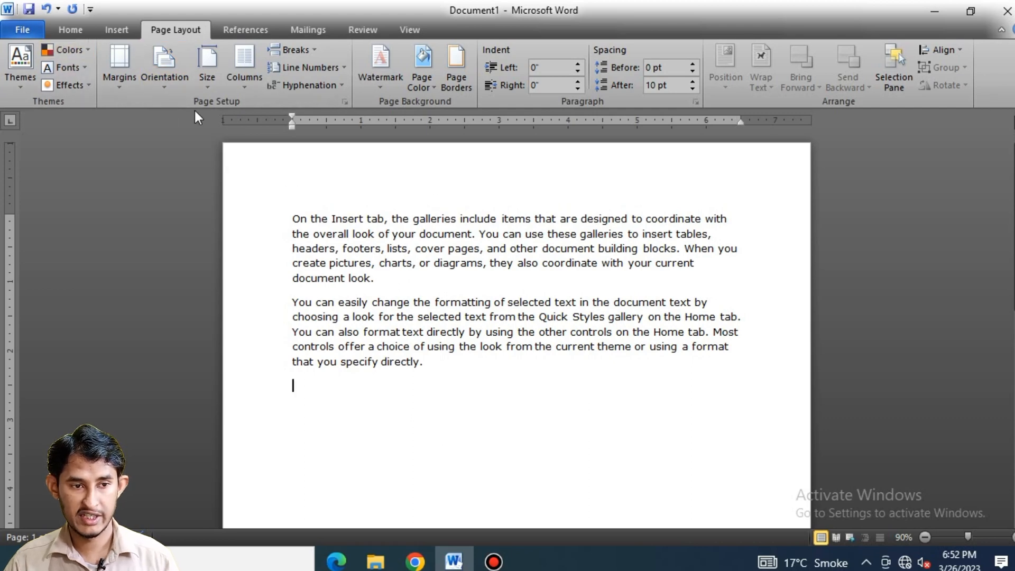
# - Select both sample paragraphs and set the document's theme colors to Equity
pyautogui.click(62, 50)
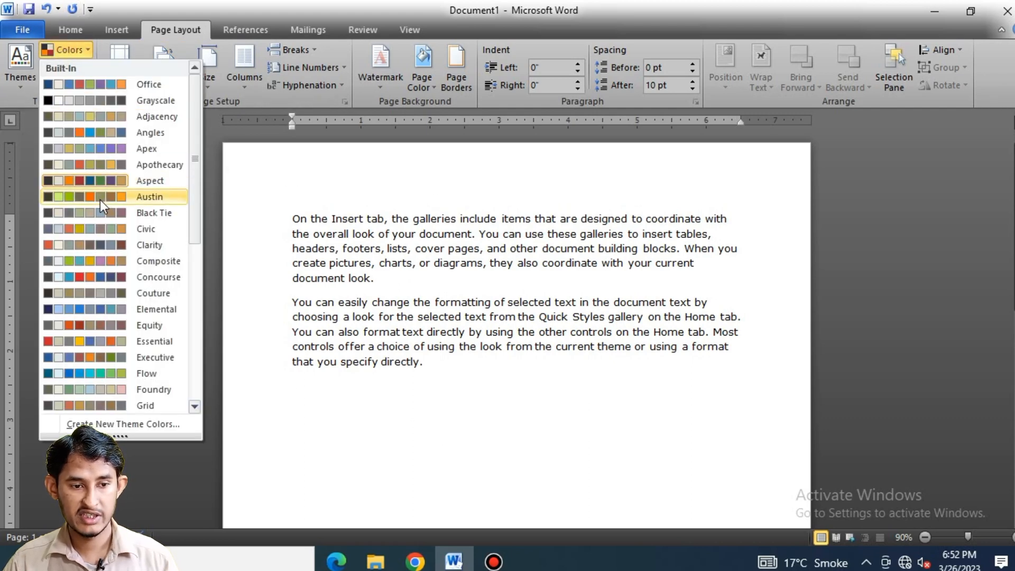
pyautogui.click(78, 181)
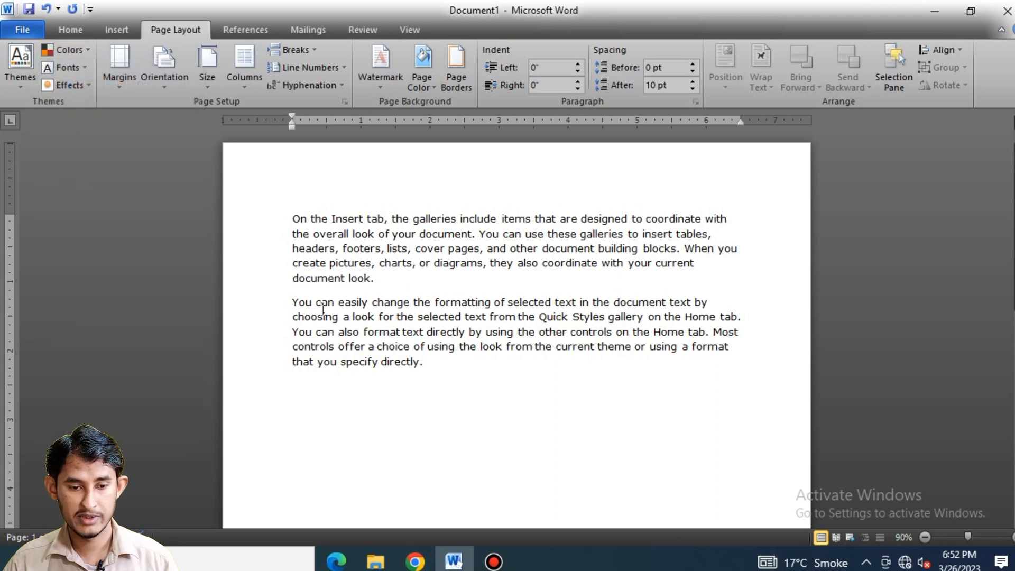
pyautogui.moveTo(419, 404); pyautogui.dragTo(291, 217)
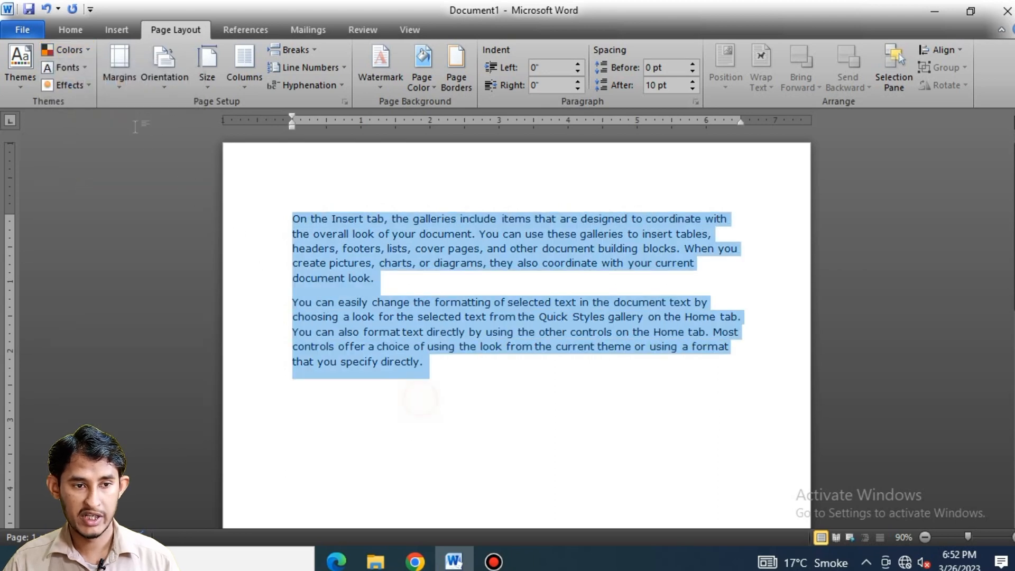
pyautogui.click(69, 47)
pyautogui.click(91, 150)
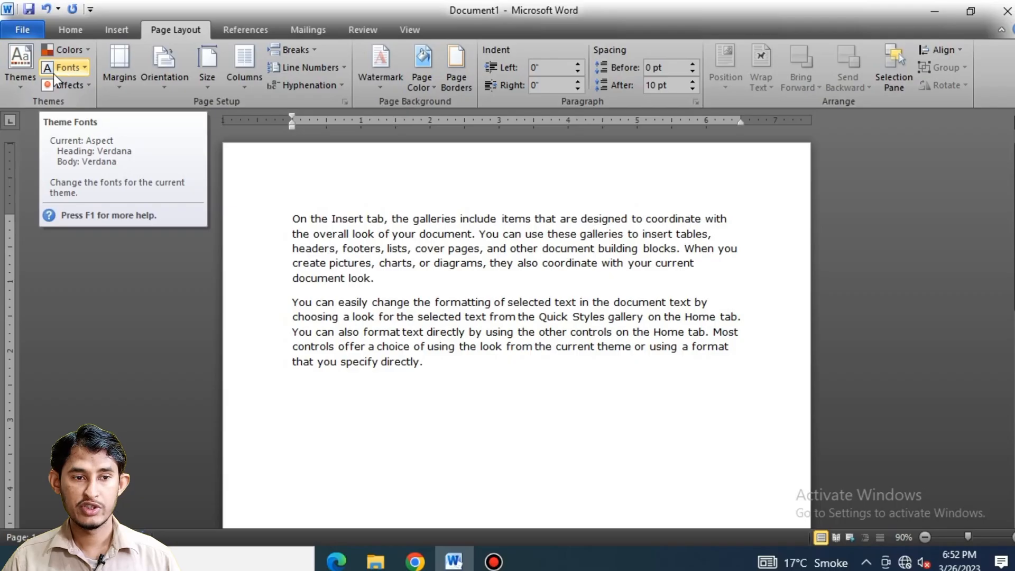
pyautogui.click(71, 52)
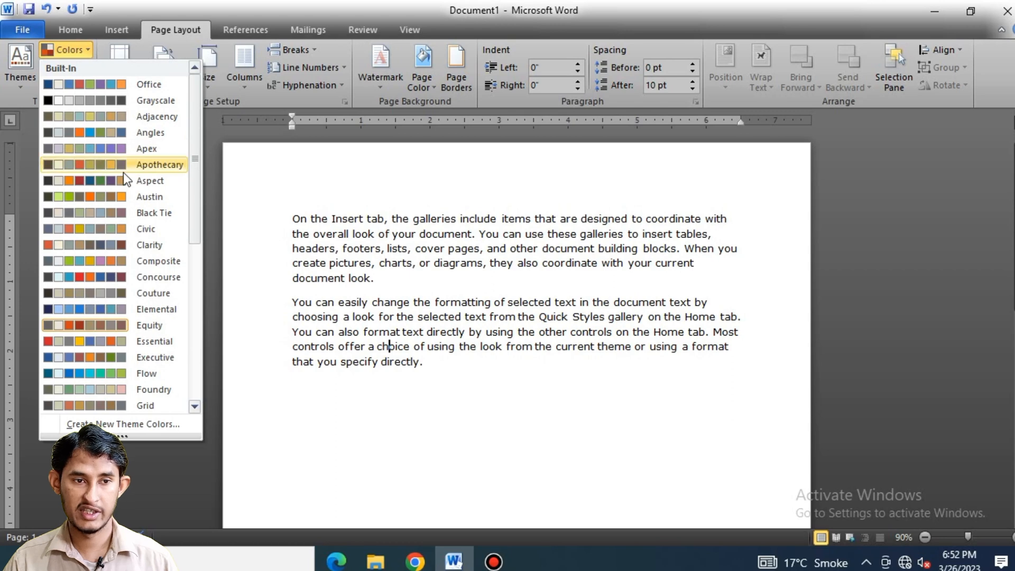
pyautogui.click(219, 4)
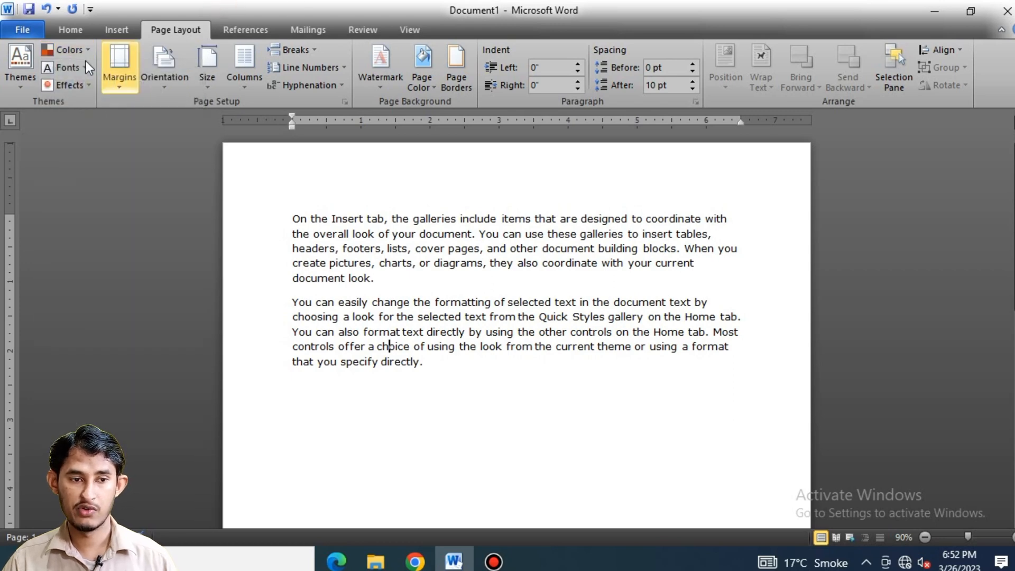
# - Change the document's theme fonts to Office Classic, with Arial headings and Times New Roman body text
pyautogui.click(72, 68)
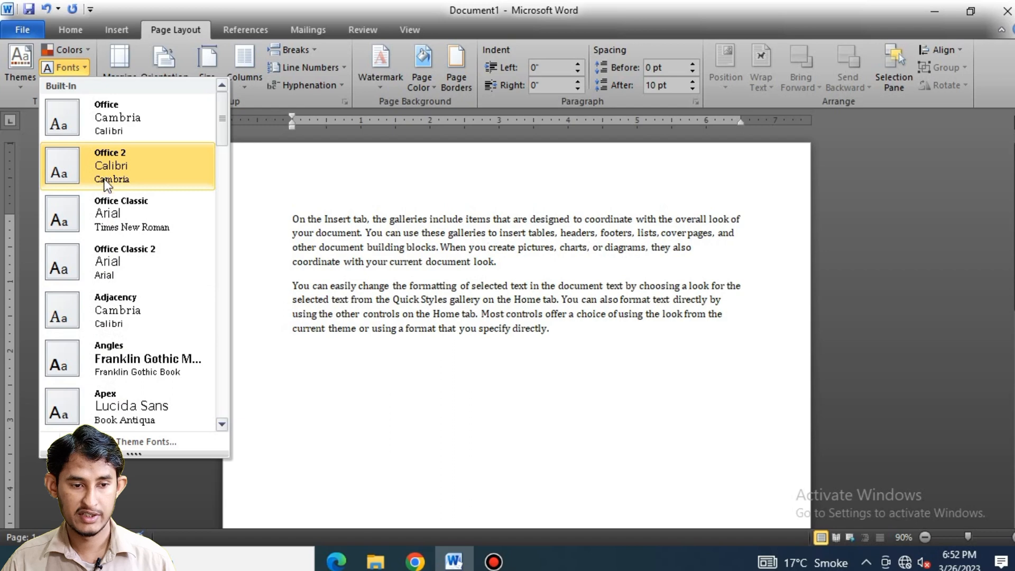
pyautogui.click(103, 211)
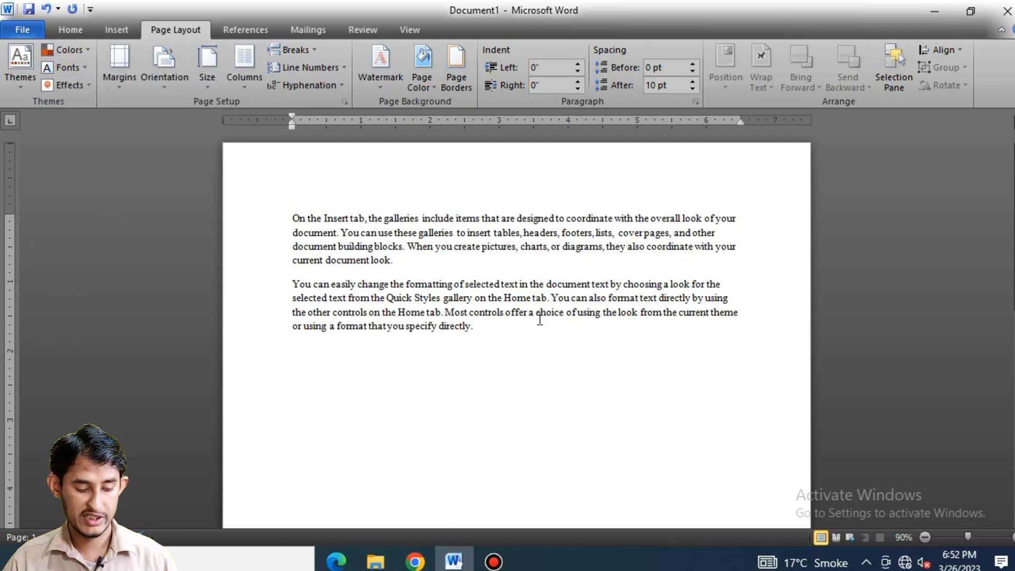
pyautogui.scroll(4, 521, 380)
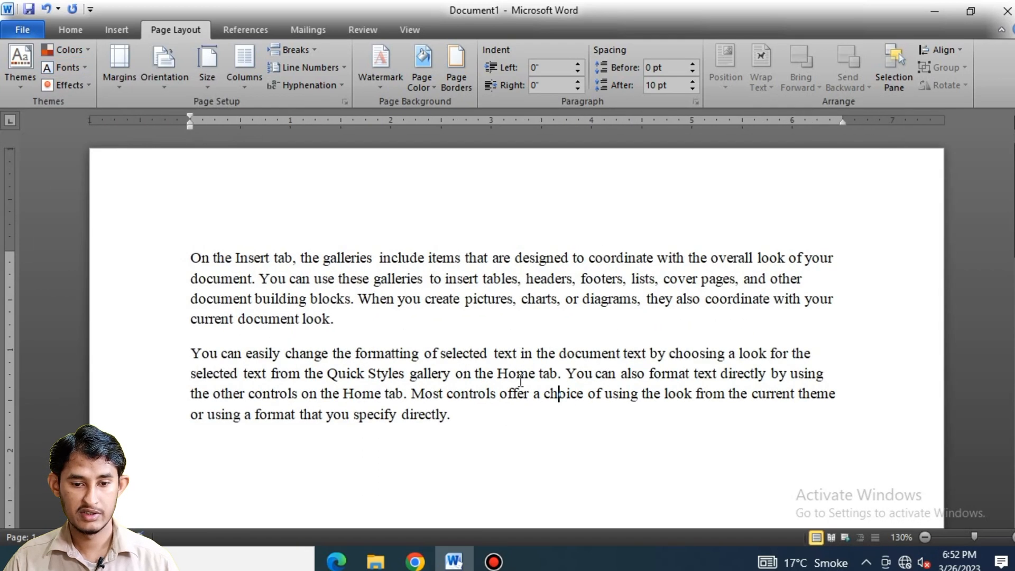
pyautogui.scroll(1, 521, 380)
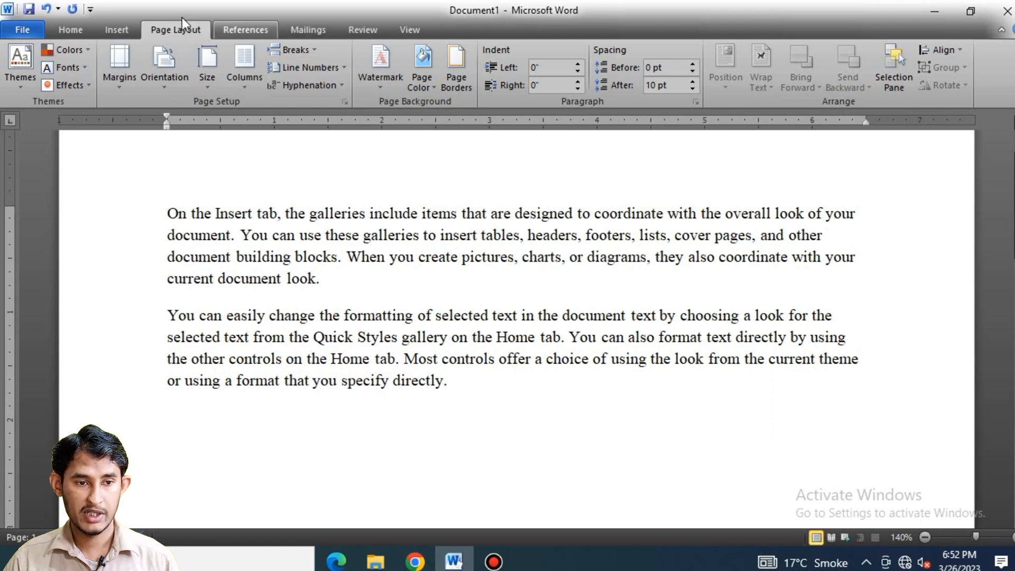
# - Apply the Adjacency theme effects, and reapply them with the last two lines of the first paragraph selected
pyautogui.click(84, 89)
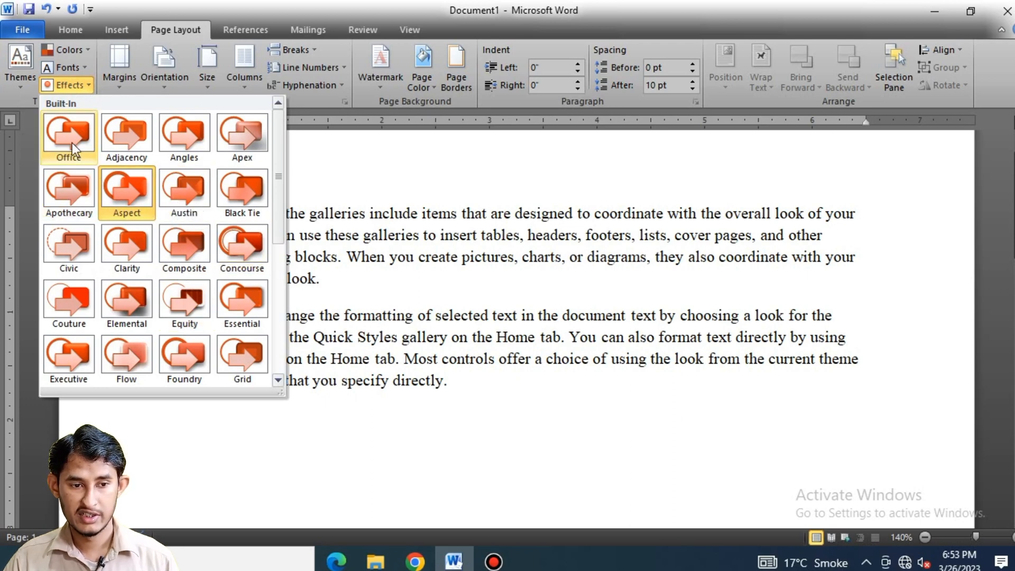
pyautogui.click(123, 147)
pyautogui.click(358, 295)
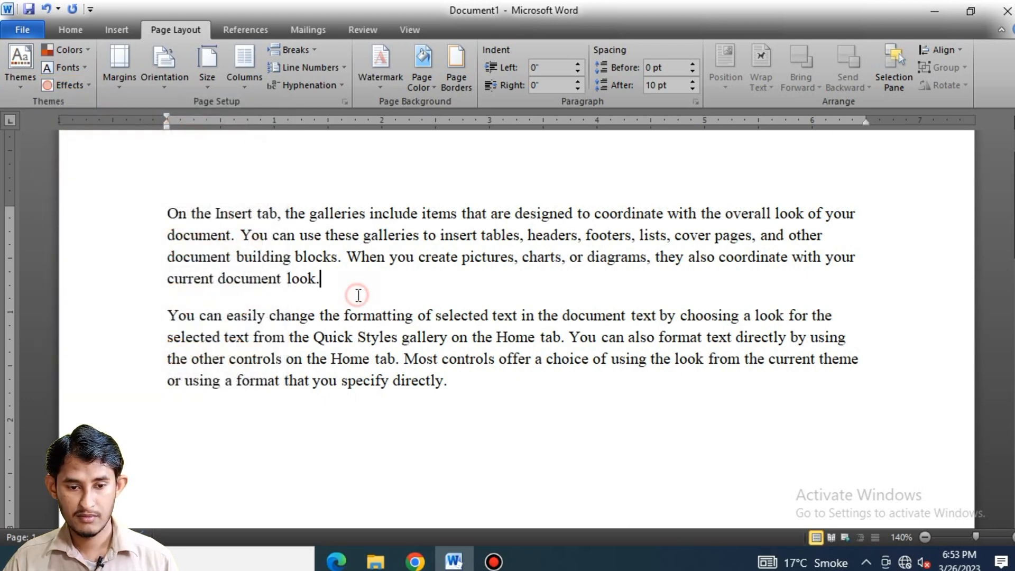
pyautogui.moveTo(319, 280); pyautogui.dragTo(217, 266)
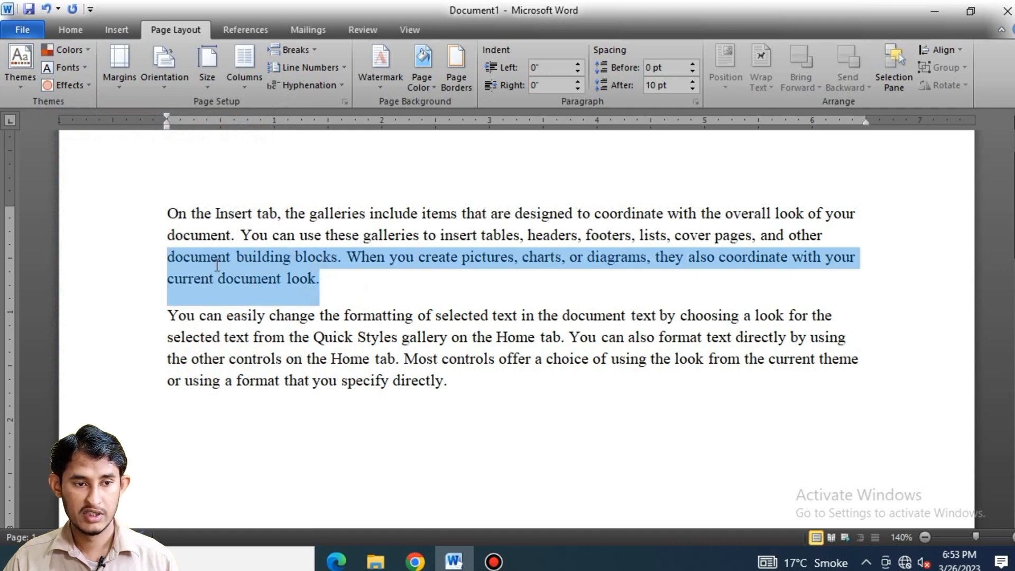
pyautogui.click(69, 84)
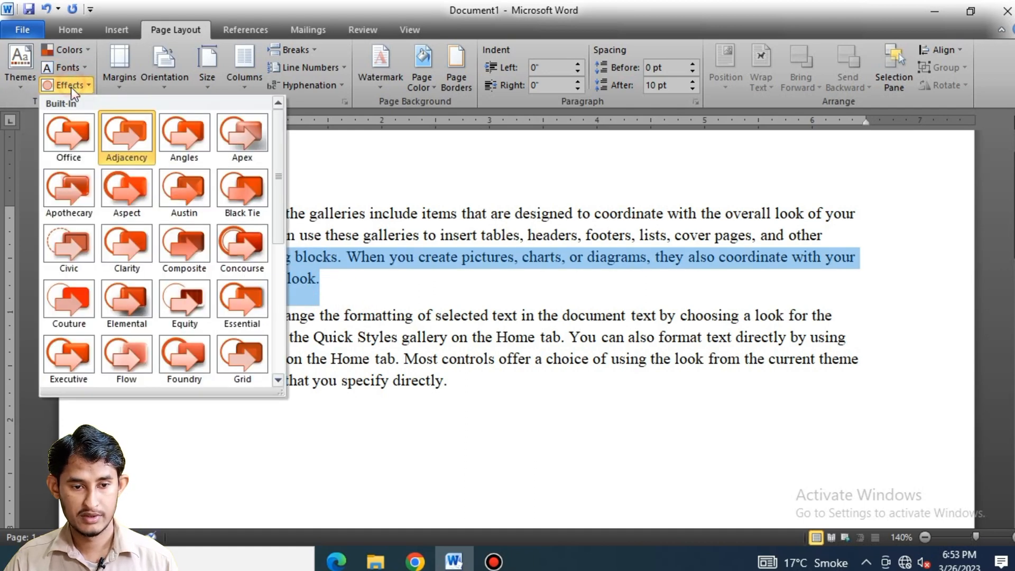
pyautogui.click(109, 135)
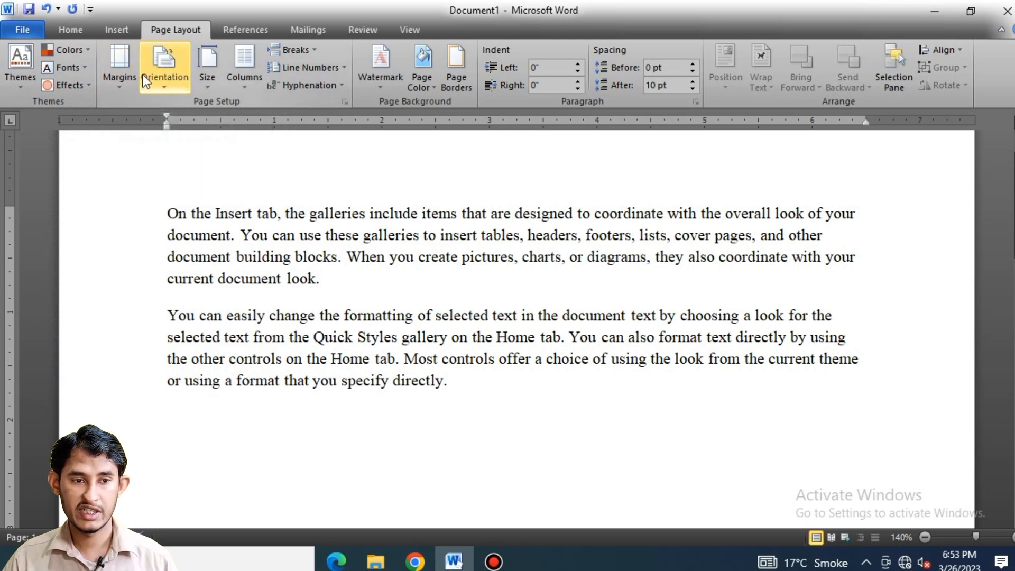
# - Delete all the existing text from the document and set its page layout to one column
pyautogui.click(199, 91)
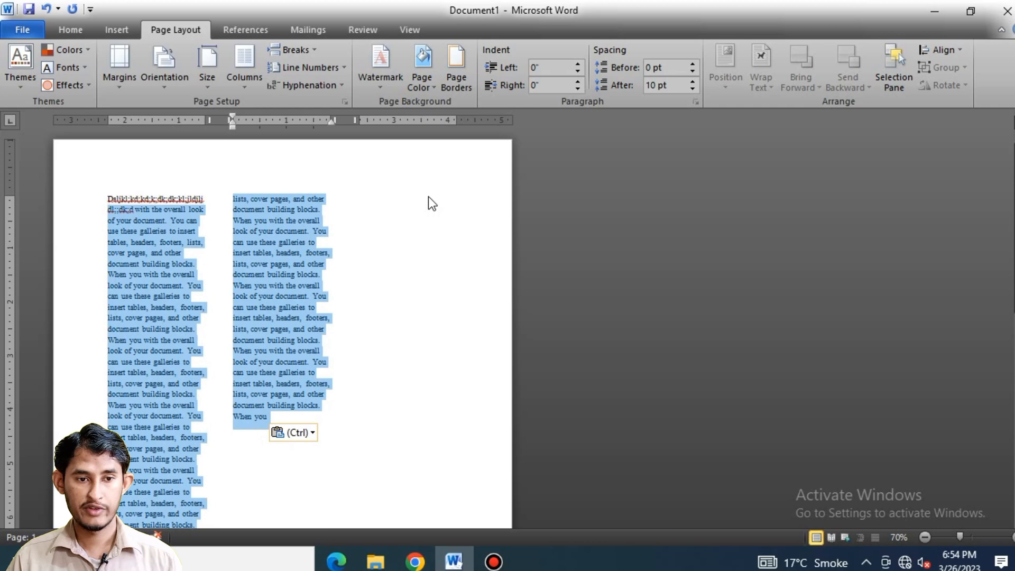
pyautogui.press('Delete')
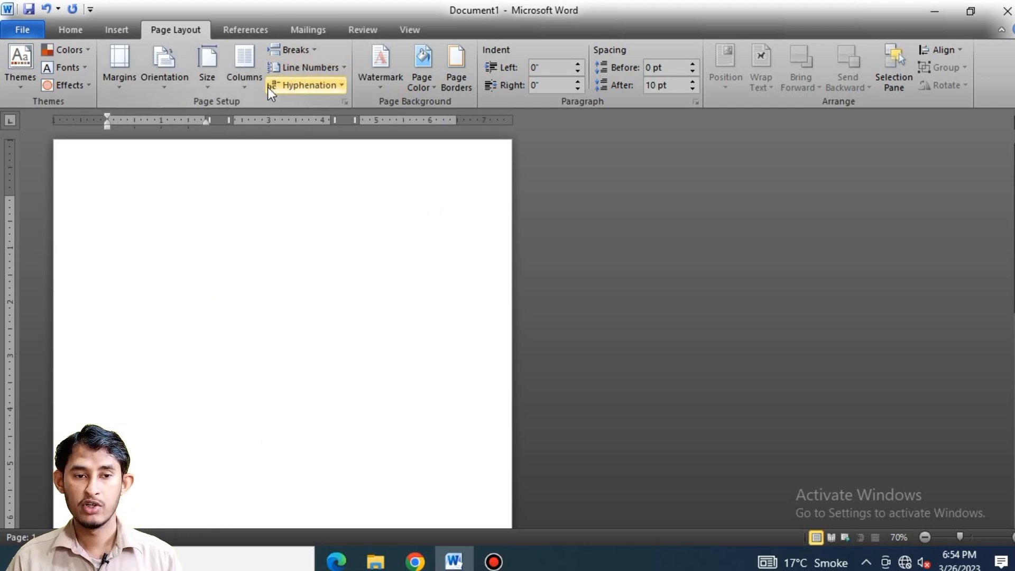
pyautogui.click(241, 67)
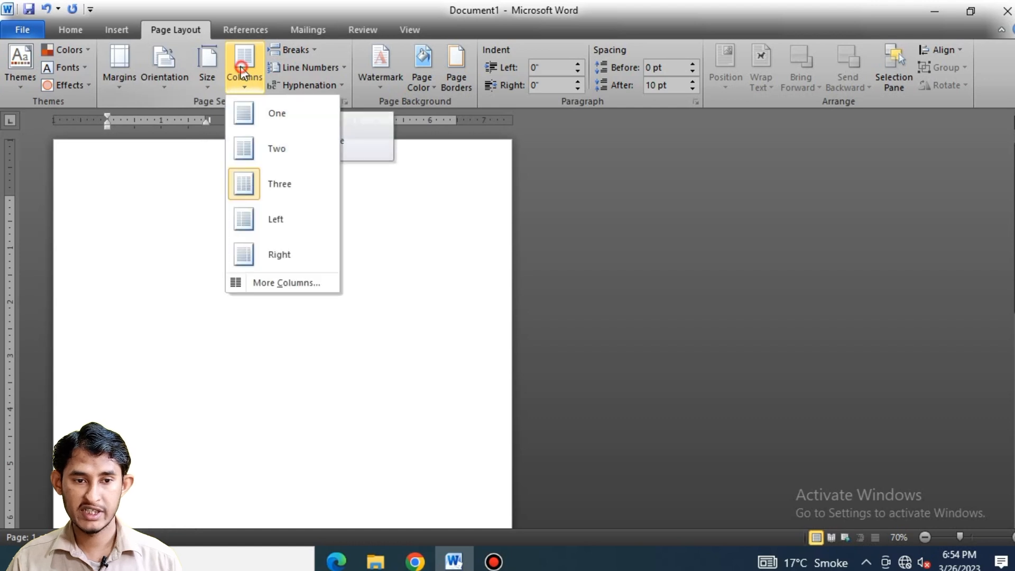
pyautogui.click(253, 116)
# - Paste the copied passage from "with the overall look of your document" to "When you" and set the layout to two columns
pyautogui.write('with the overall look of your document. You can use these galleries to insert tables, headers, footers, lists, cover pages, and other document building blocks. When you')
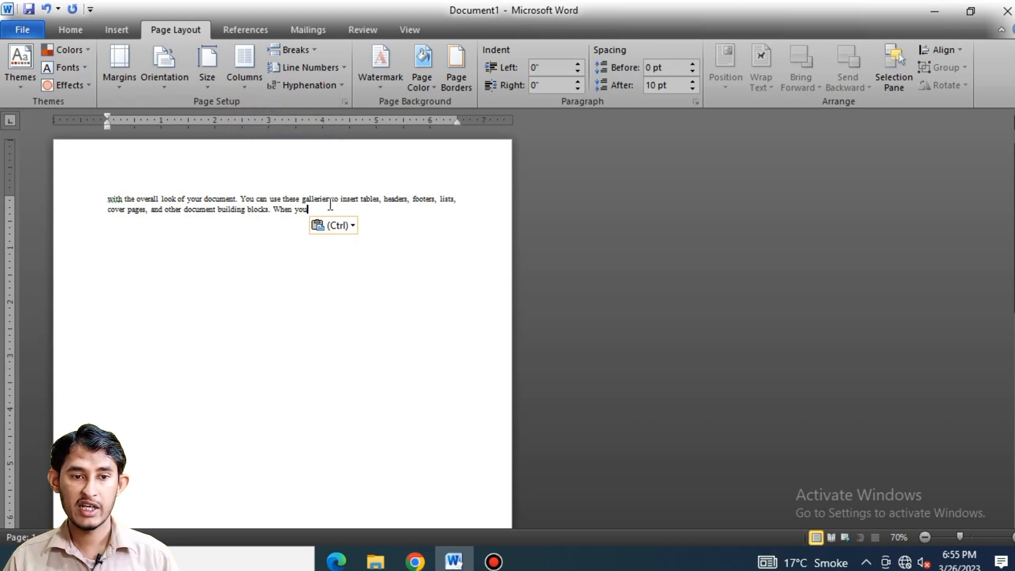
pyautogui.click(244, 63)
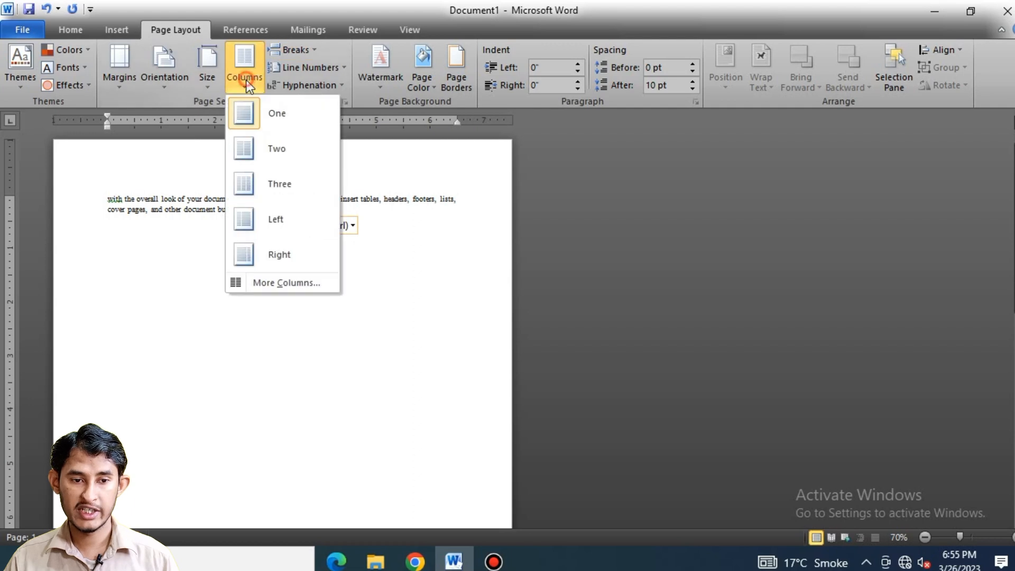
pyautogui.click(256, 144)
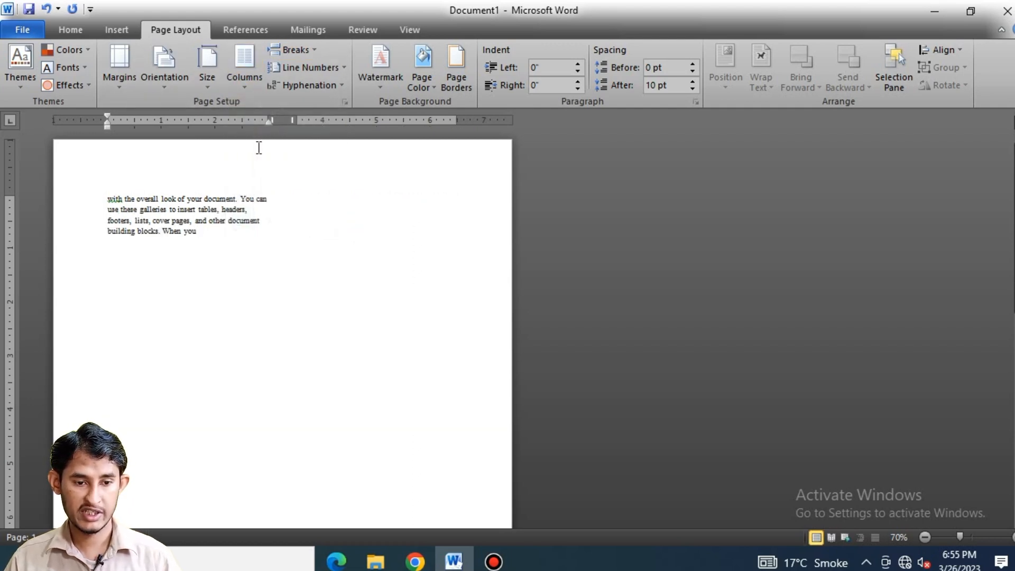
# - Paste the copied passage repeatedly until it fills the first column and most of the second
pyautogui.hotkey('ctrl', 'v')
pyautogui.hotkey('ctrl', 'v')
pyautogui.hotkey('ctrl', 'v')
pyautogui.hotkey('ctrl', 'v')
pyautogui.hotkey('ctrl', 'v')
pyautogui.hotkey('ctrl', 'v')
pyautogui.hotkey('ctrl', 'v')
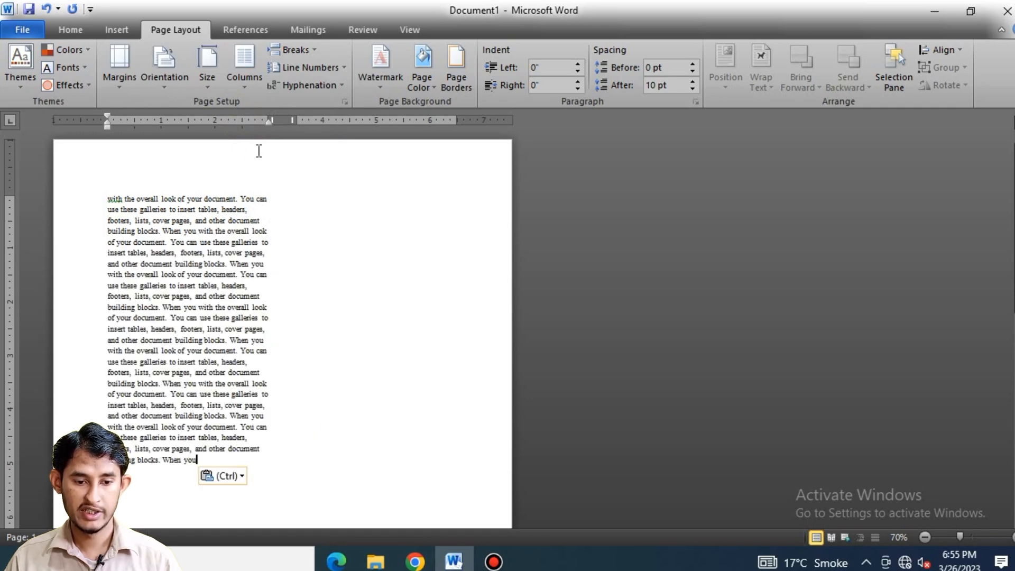
pyautogui.hotkey('ctrl', 'v')
pyautogui.hotkey('ctrl', 'v')
pyautogui.hotkey('ctrl', 'v')
pyautogui.hotkey('ctrl', 'v')
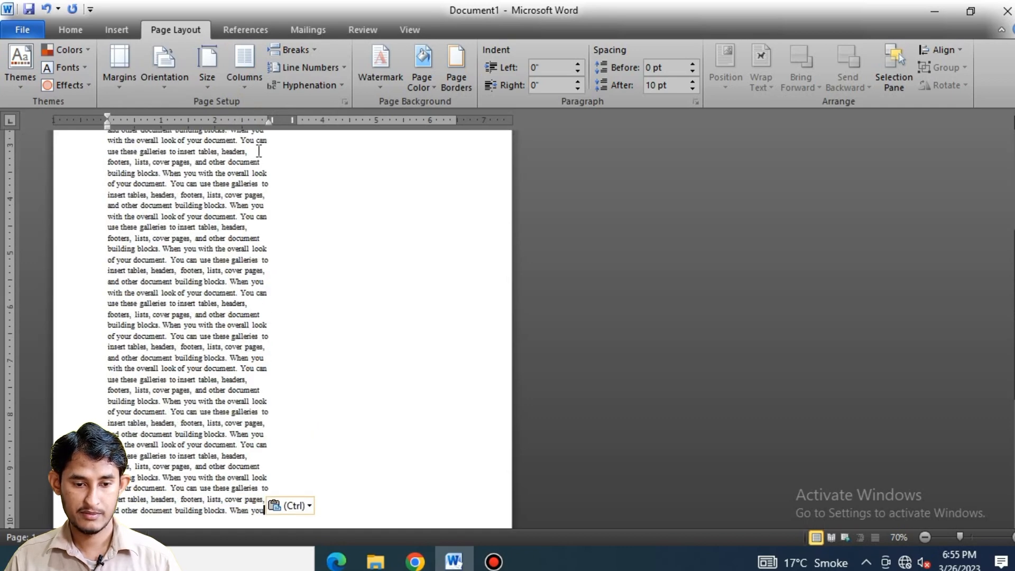
pyautogui.hotkey('ctrl', 'v')
pyautogui.hotkey('ctrl', 'v')
pyautogui.hotkey('ctrl', 'v')
pyautogui.hotkey('ctrl', 'v')
pyautogui.hotkey('ctrl', 'v')
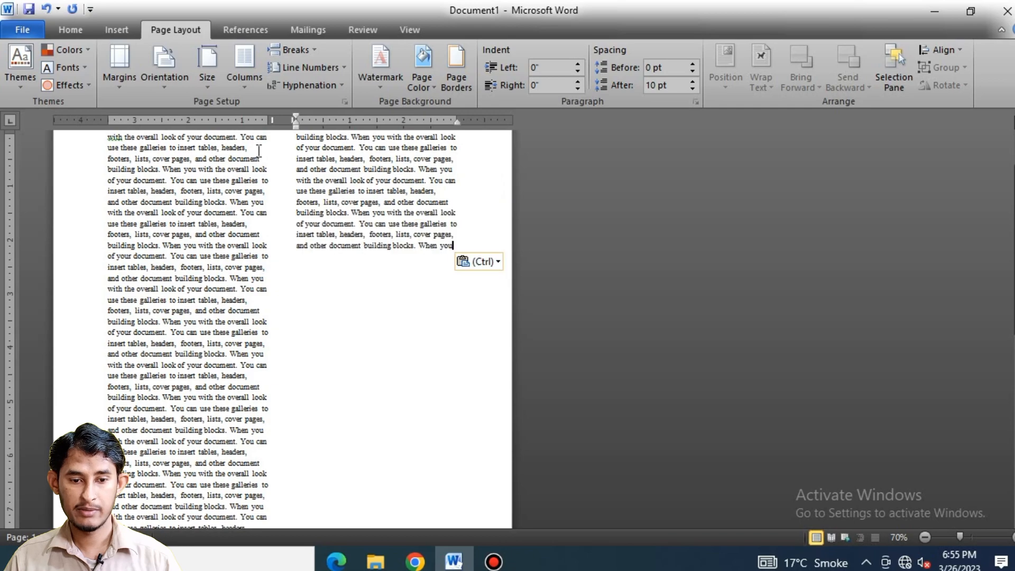
pyautogui.hotkey('ctrl', 'v')
pyautogui.hotkey('ctrl', 'v')
pyautogui.hotkey('ctrl', 'v')
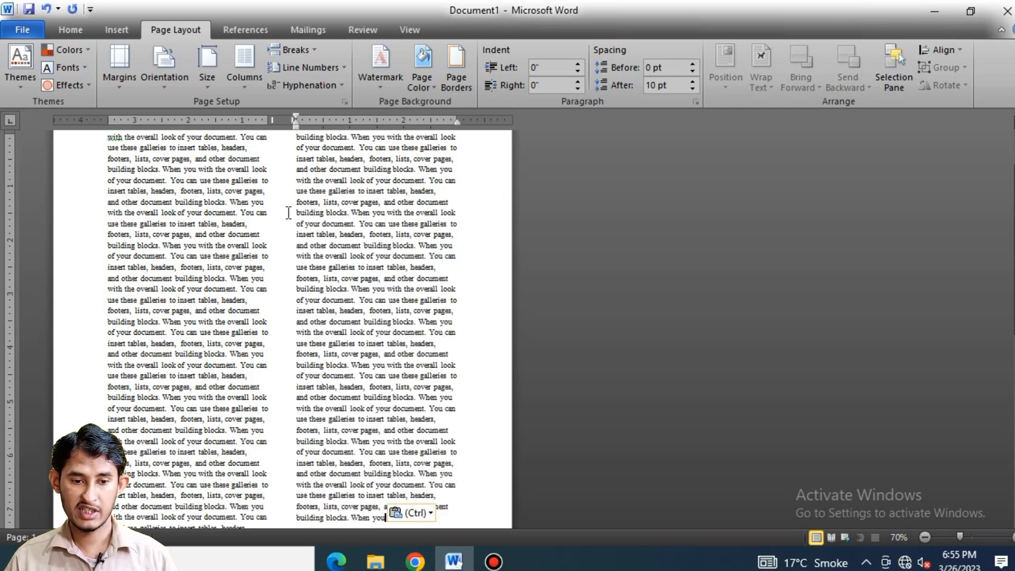
pyautogui.hotkey('ctrl', 'v')
pyautogui.hotkey('ctrl', 'v')
pyautogui.hotkey('ctrl', 'v')
pyautogui.hotkey('ctrl', 'v')
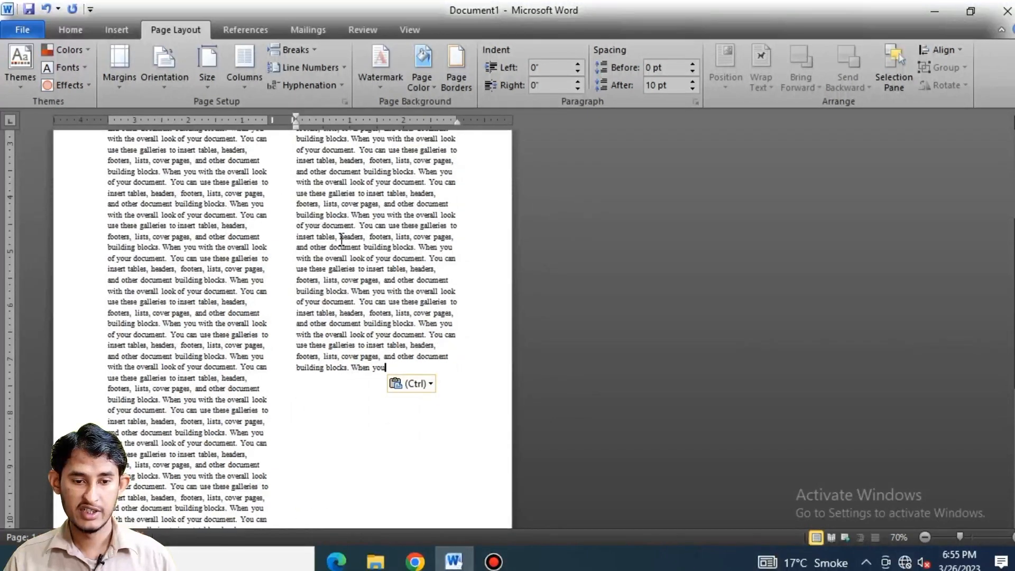
pyautogui.hotkey('ctrl', 'v')
pyautogui.scroll(5, 341, 238)
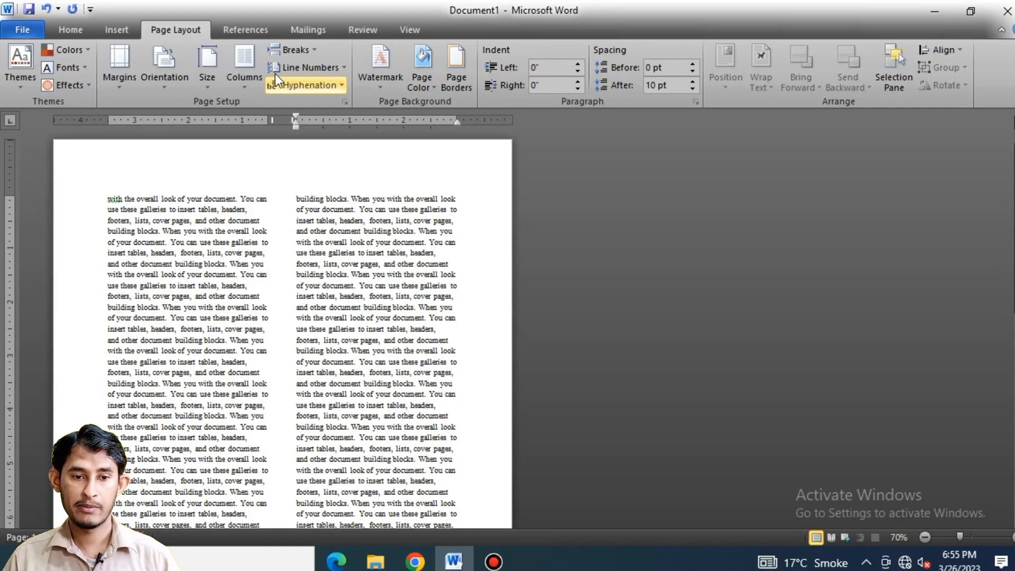
# - Change the document's text layout to three columns
pyautogui.click(256, 75)
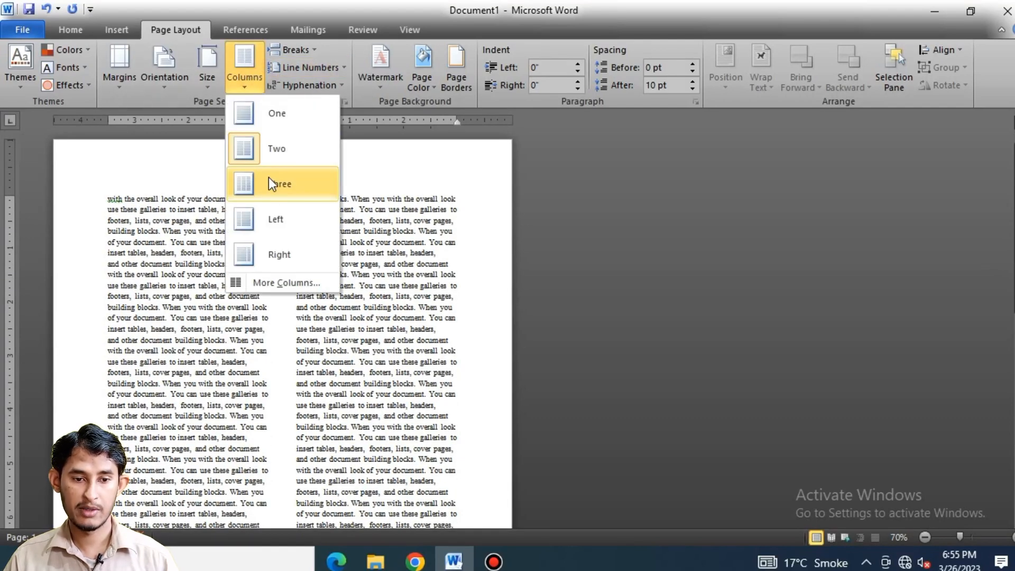
pyautogui.click(271, 196)
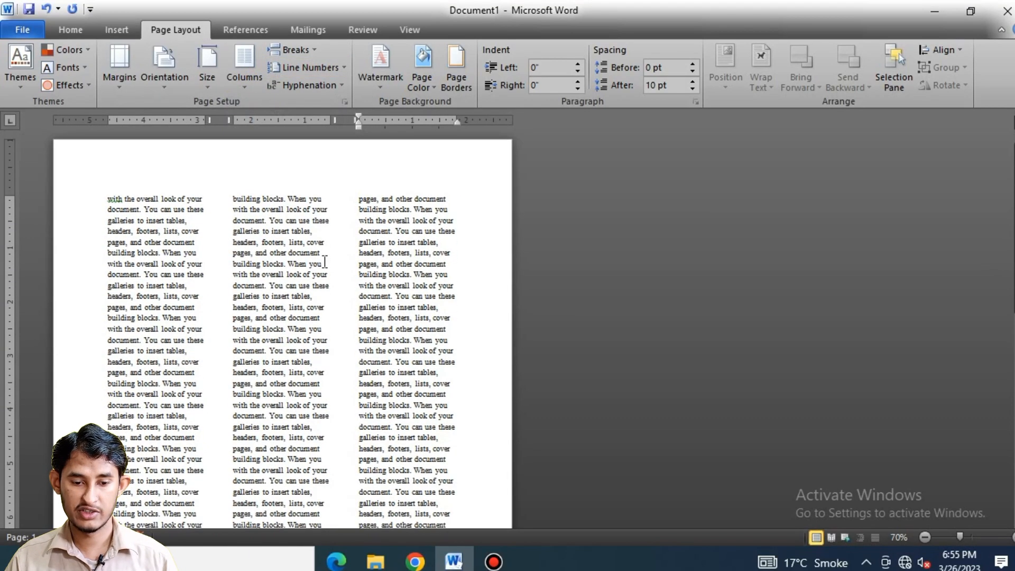
pyautogui.scroll(3, 324, 262)
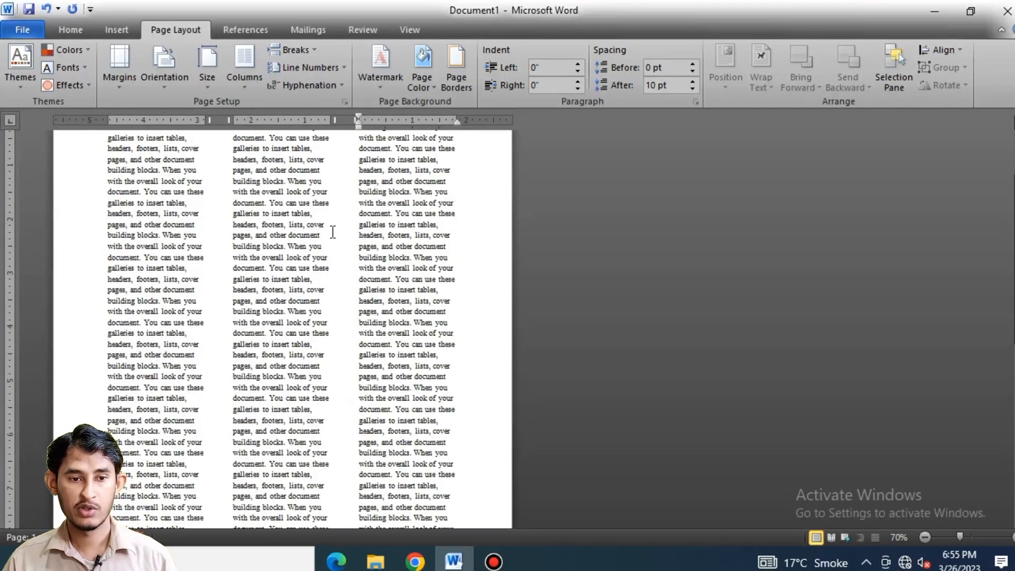
# - Apply the Left column preset to the document, giving a narrow first column and a wide second one
pyautogui.click(238, 71)
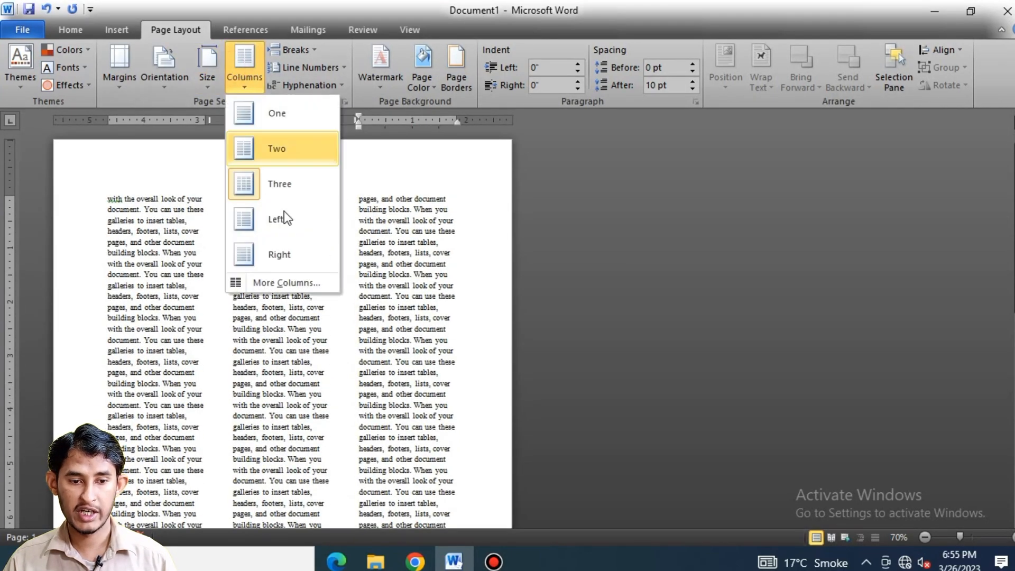
pyautogui.click(254, 220)
pyautogui.scroll(3, 268, 274)
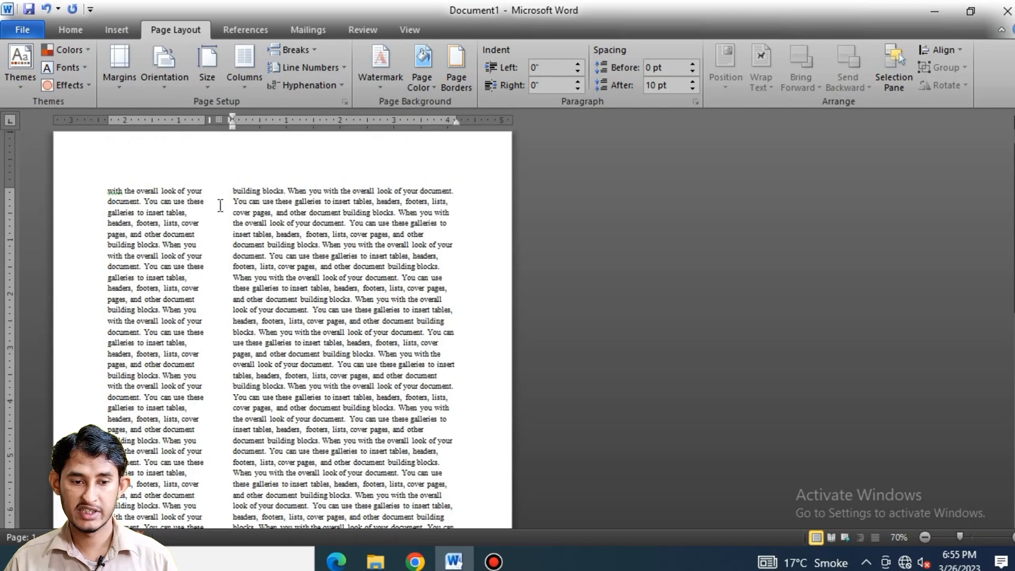
pyautogui.scroll(-3, 216, 262)
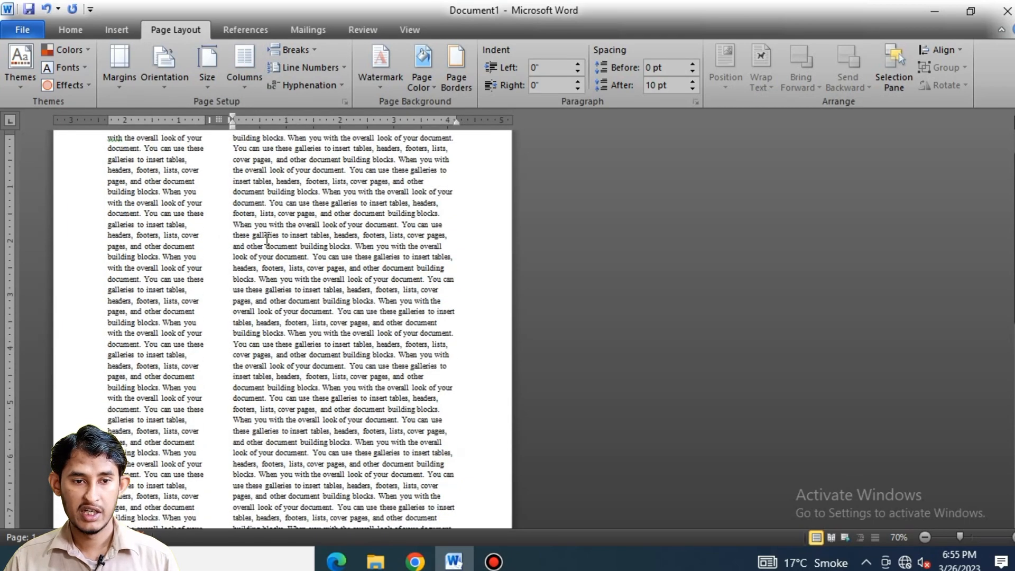
# - Apply the Right column preset to the document, giving a wide first column and a narrow second one
pyautogui.click(238, 66)
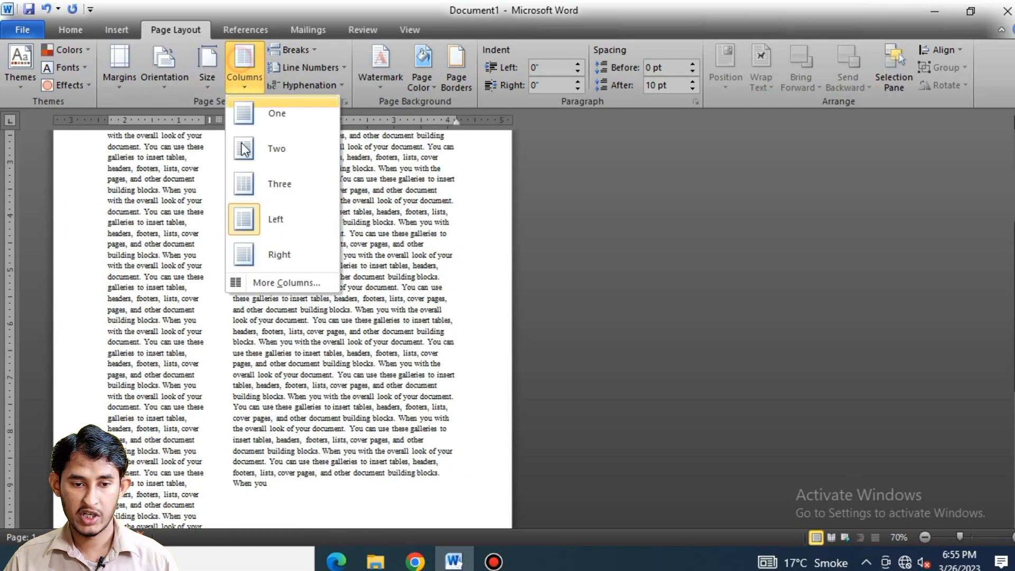
pyautogui.click(247, 256)
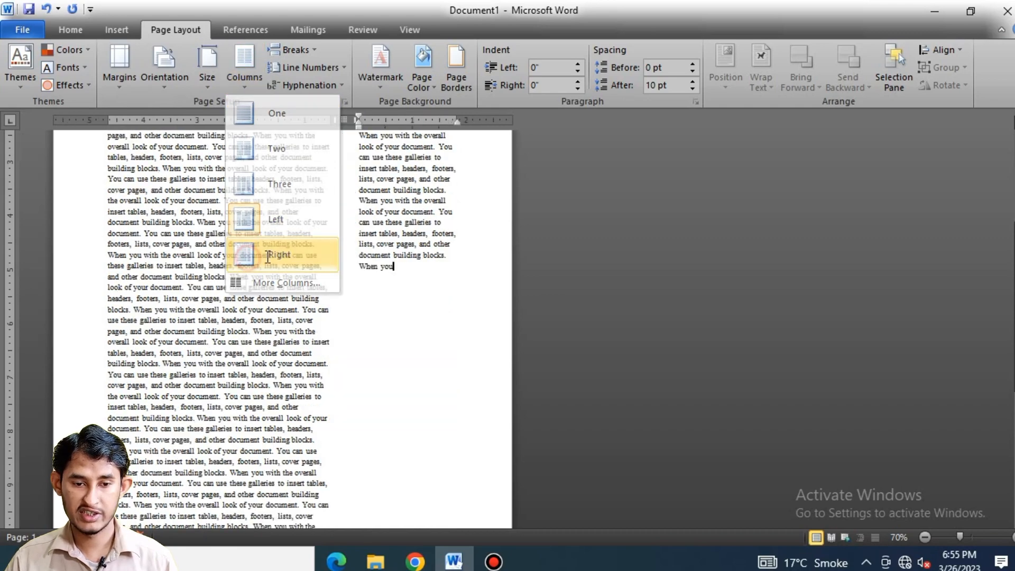
pyautogui.scroll(3, 358, 381)
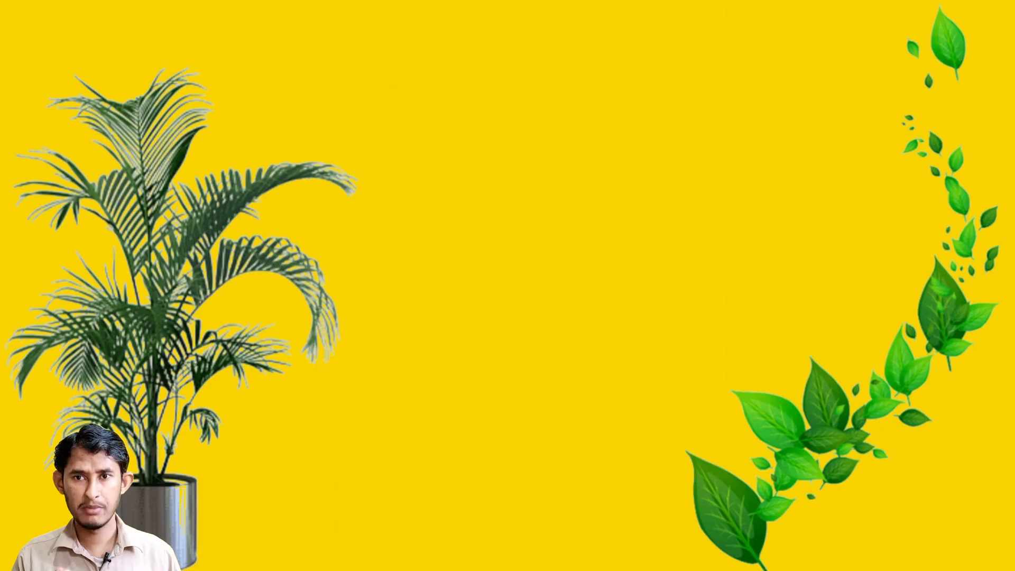
# - Insert a page break at the end of the text and check the new blank page
pyautogui.click(297, 49)
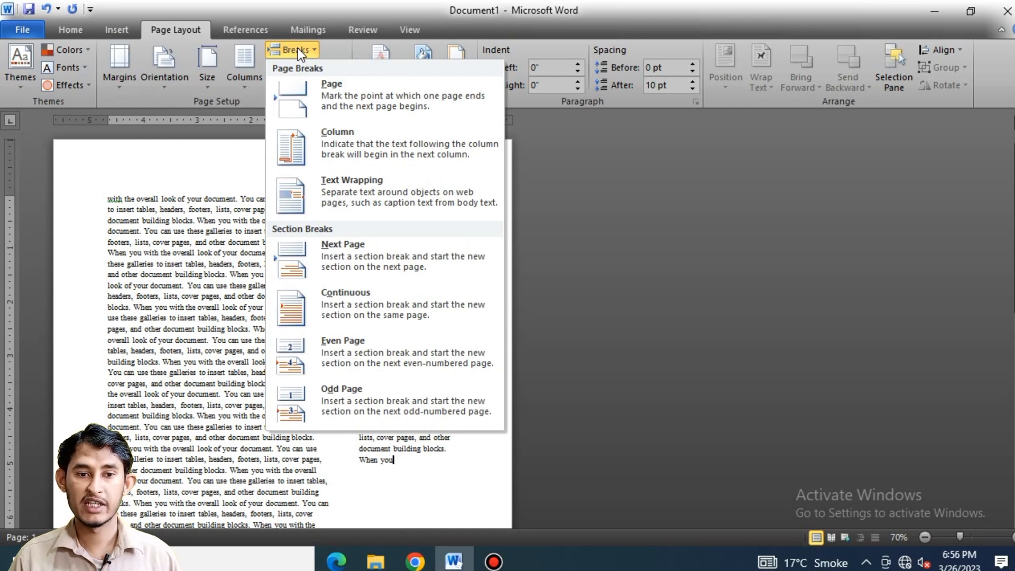
pyautogui.click(347, 92)
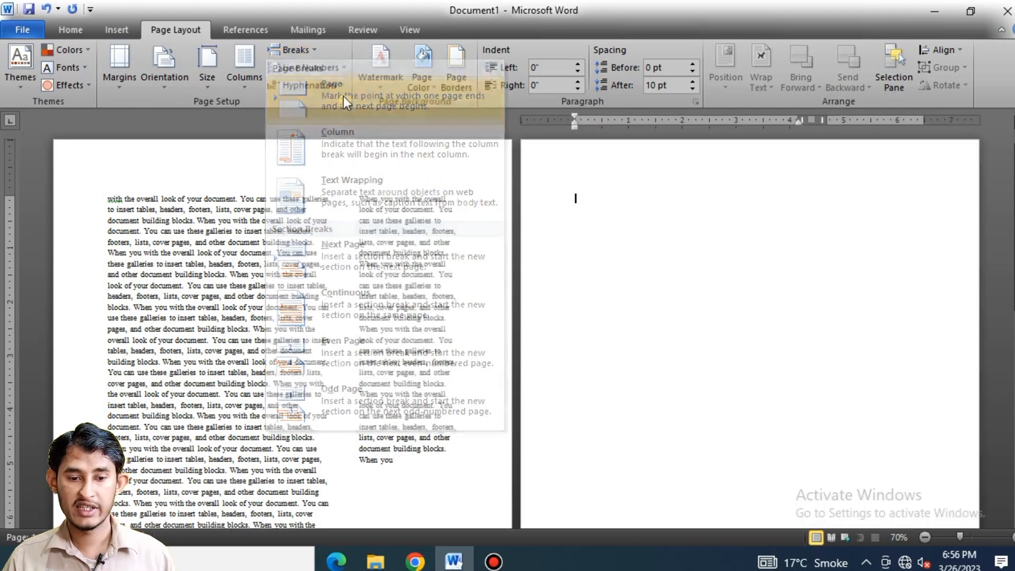
pyautogui.scroll(-4, 404, 309)
pyautogui.scroll(4, 403, 311)
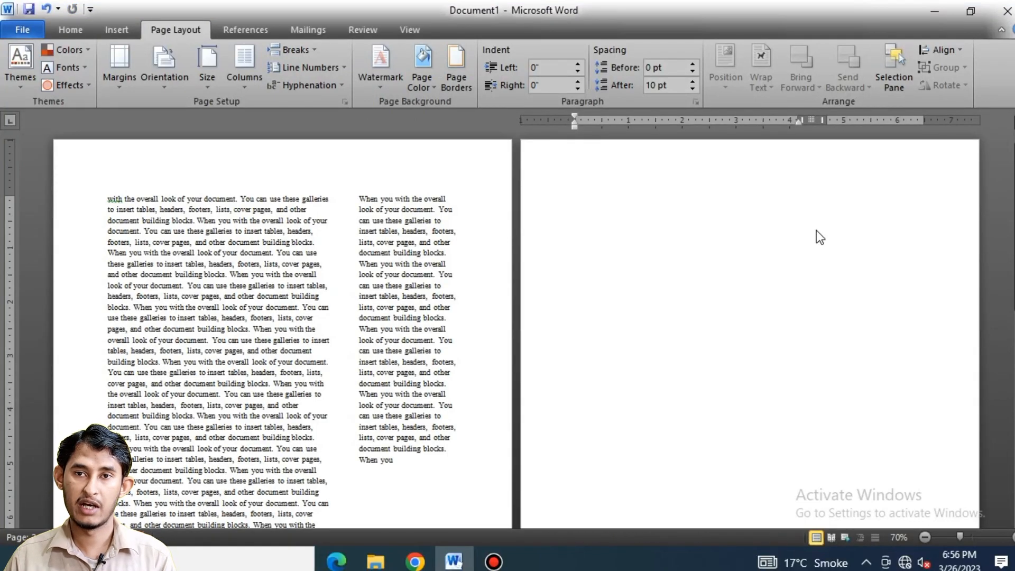
pyautogui.scroll(-6, 817, 239)
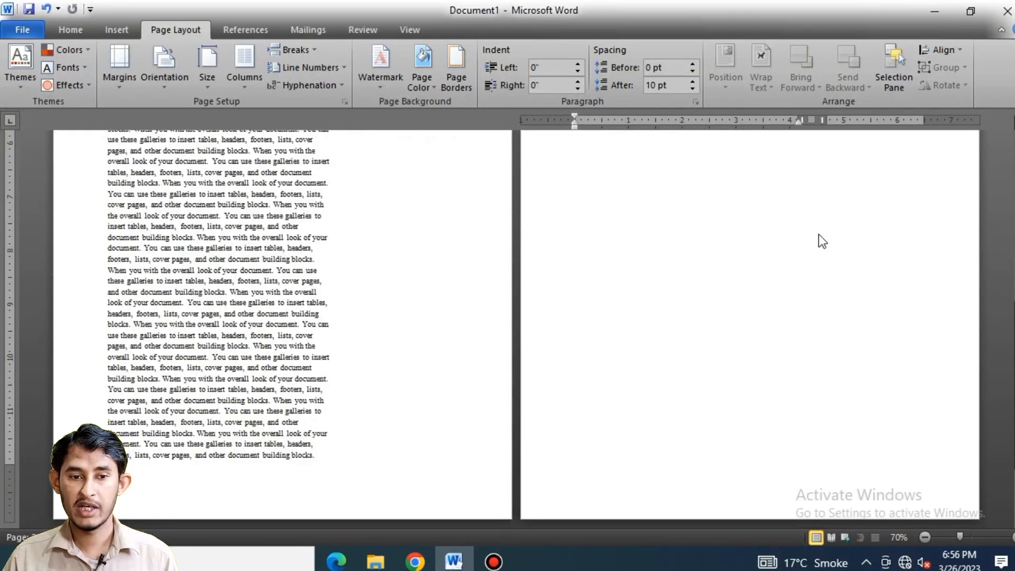
pyautogui.scroll(4, 757, 260)
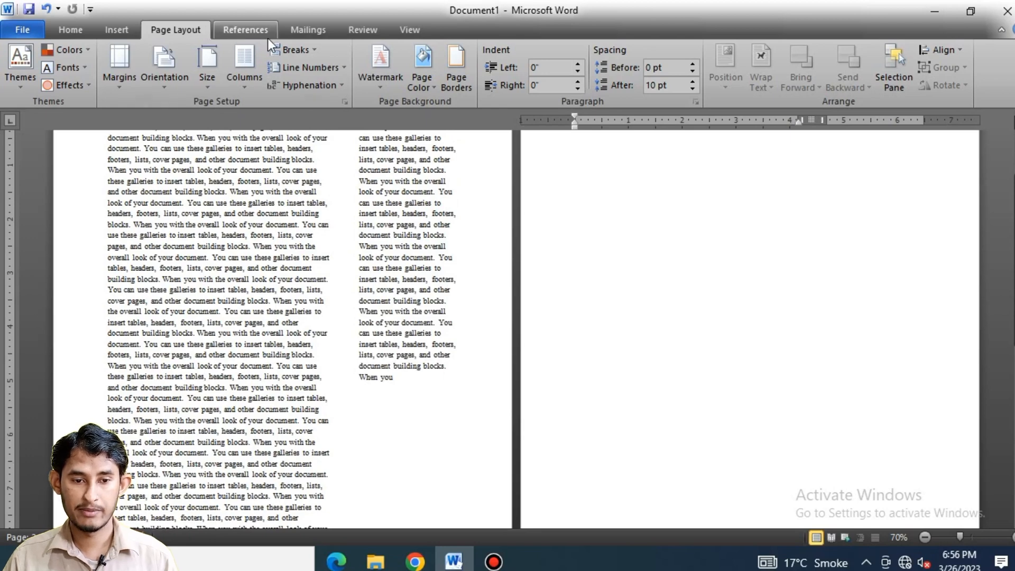
# - Insert a column break on the blank second page to move the cursor into its narrow column
pyautogui.click(303, 49)
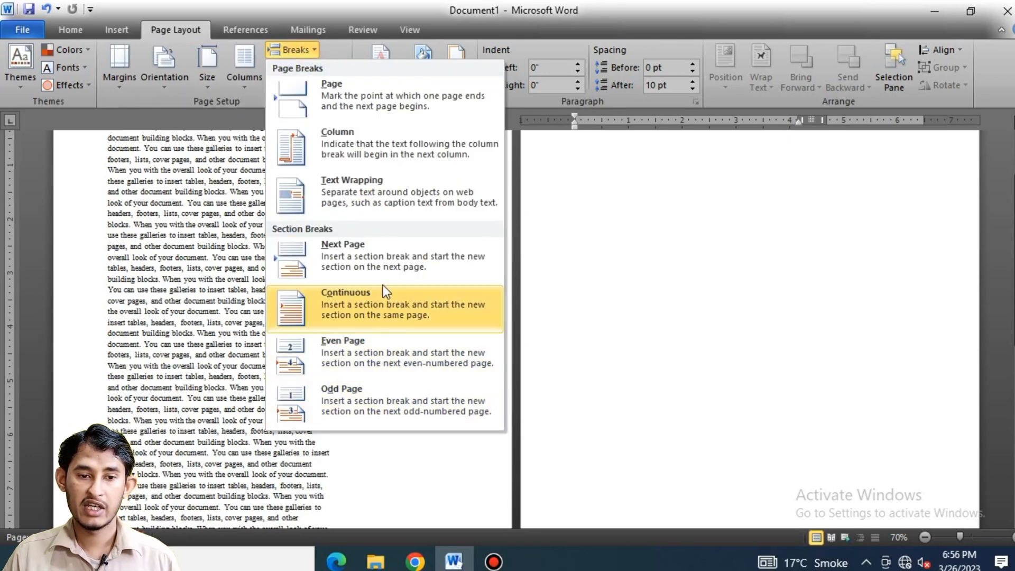
pyautogui.click(386, 154)
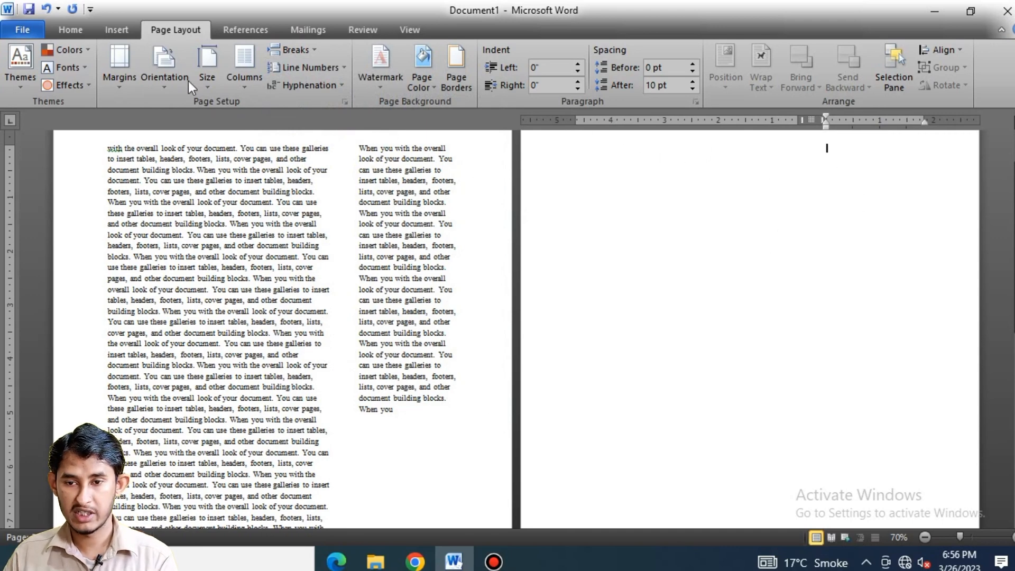
pyautogui.click(278, 45)
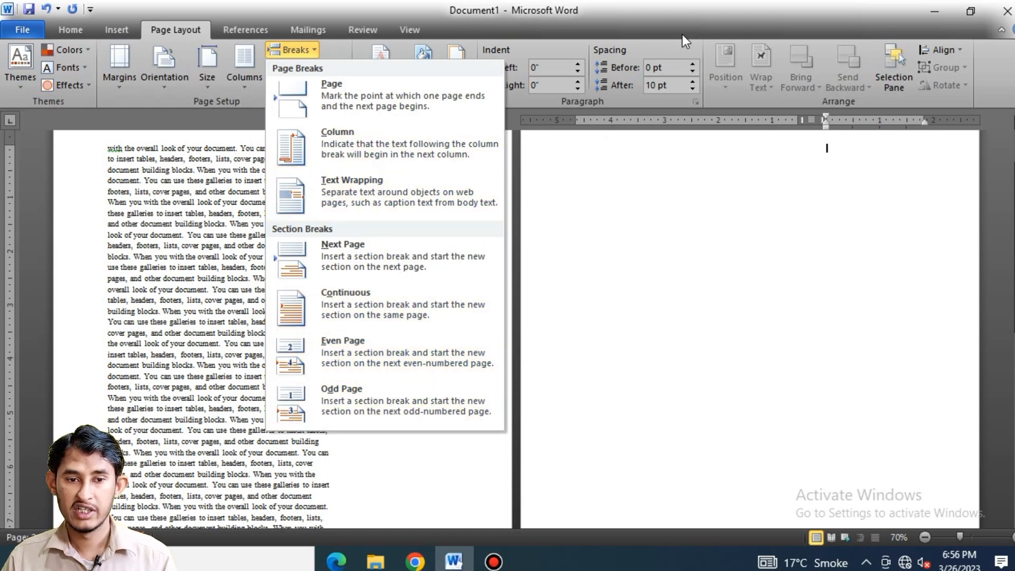
pyautogui.click(683, 193)
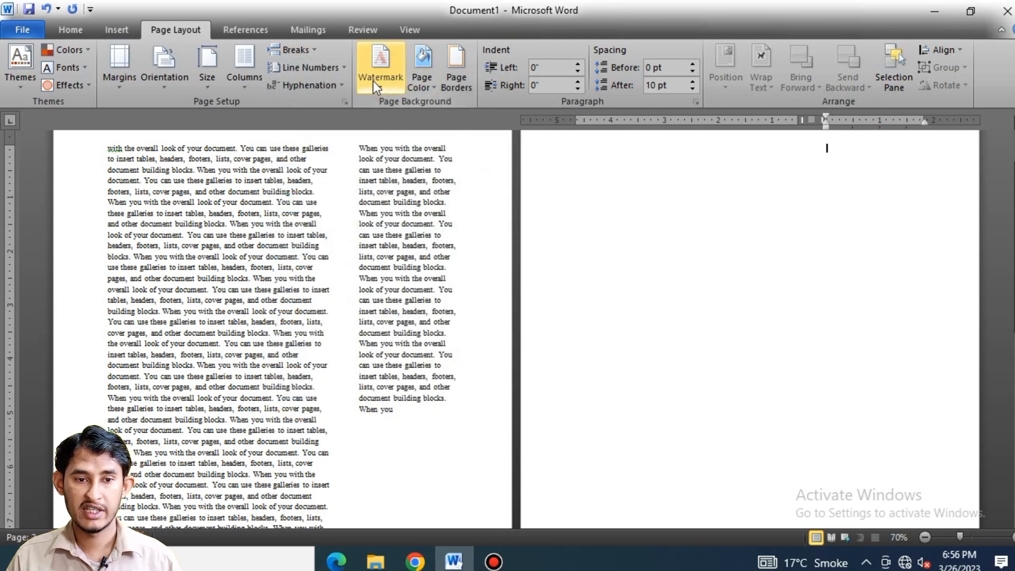
# - Turn on continuous line numbering for the document and look through the numbered lines
pyautogui.click(297, 68)
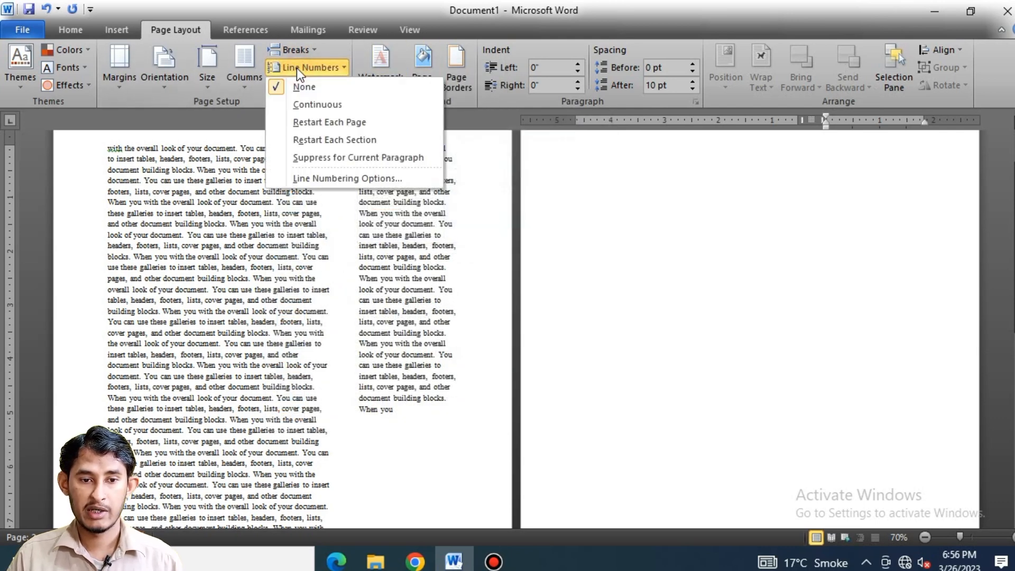
pyautogui.click(310, 105)
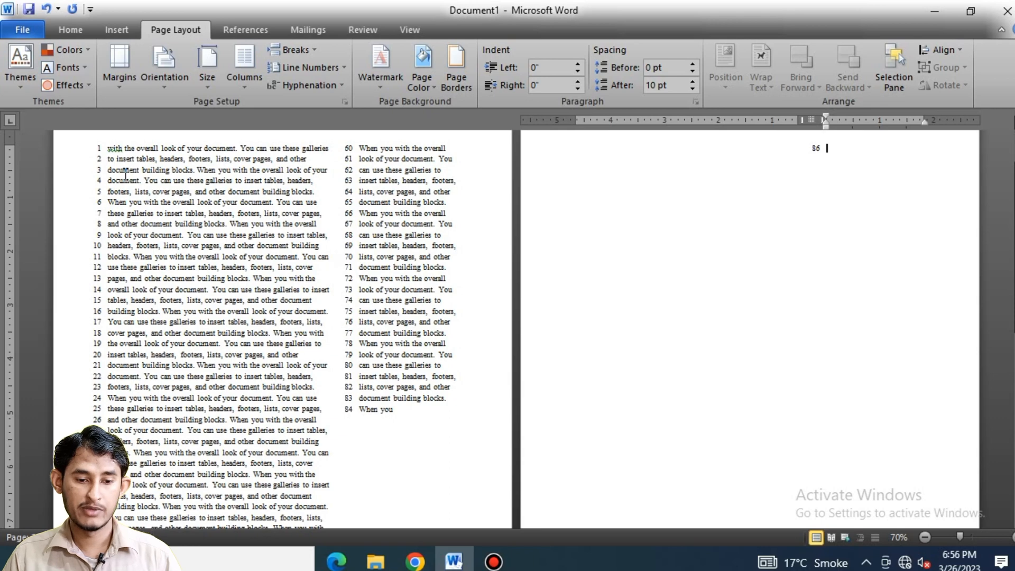
pyautogui.scroll(-2, 84, 299)
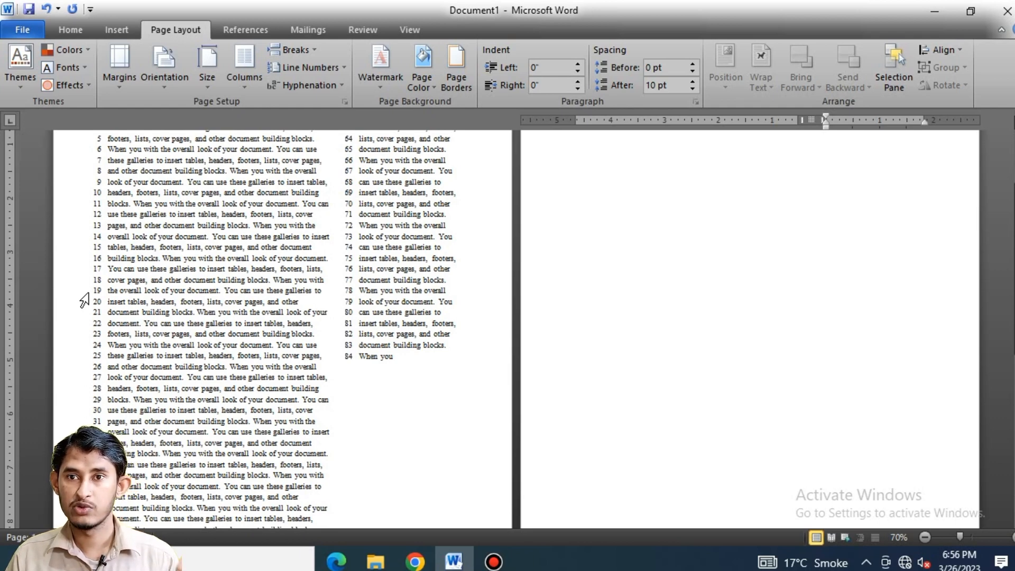
# - Change the line numbering to Restart Each Page and check the numbering across both pages
pyautogui.click(343, 67)
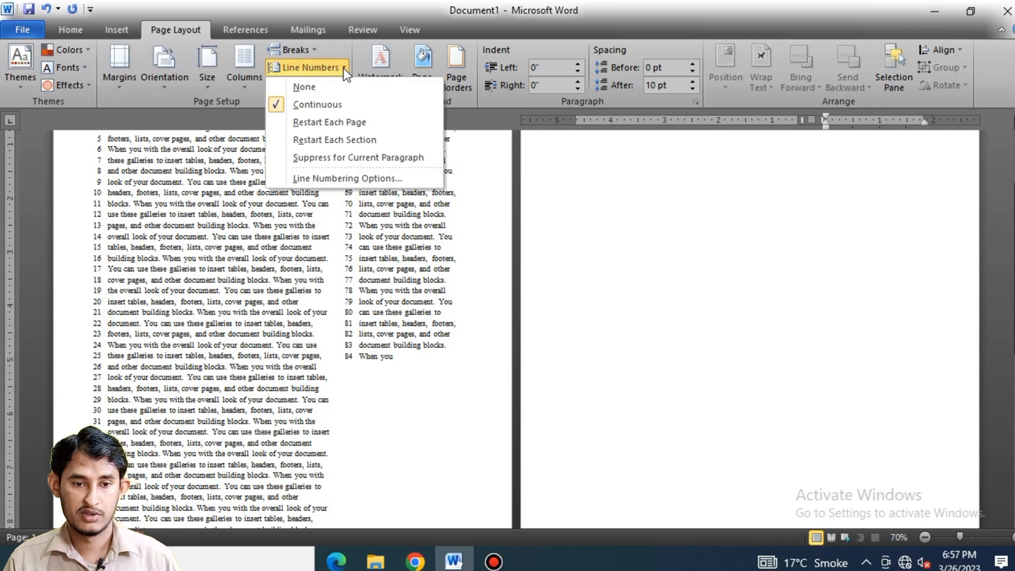
pyautogui.click(354, 122)
pyautogui.scroll(-1, 387, 279)
pyautogui.scroll(5, 387, 278)
# - Suppress line numbering for the current paragraph, and turn on automatic hyphenation for the document
pyautogui.click(303, 67)
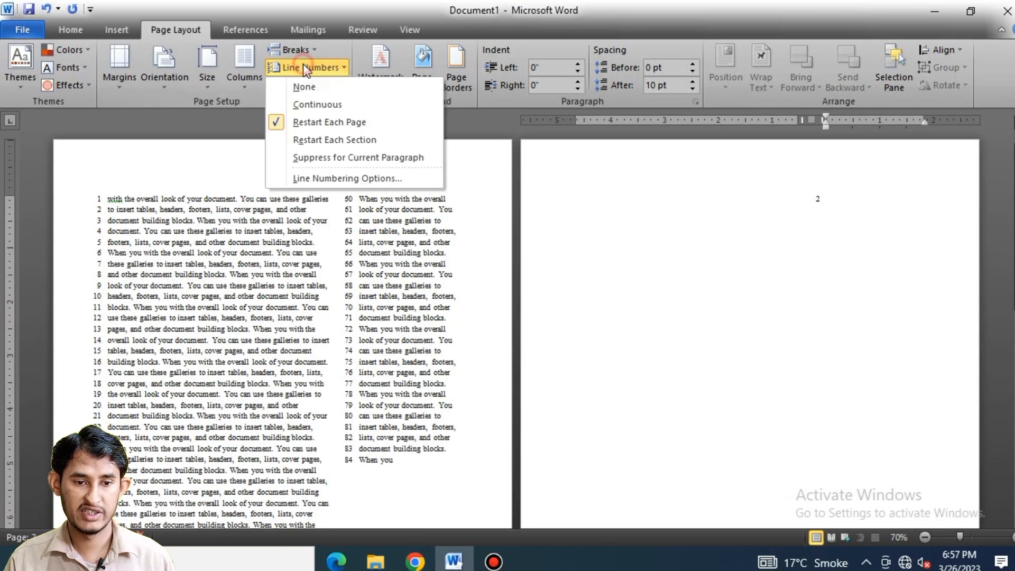
pyautogui.click(348, 157)
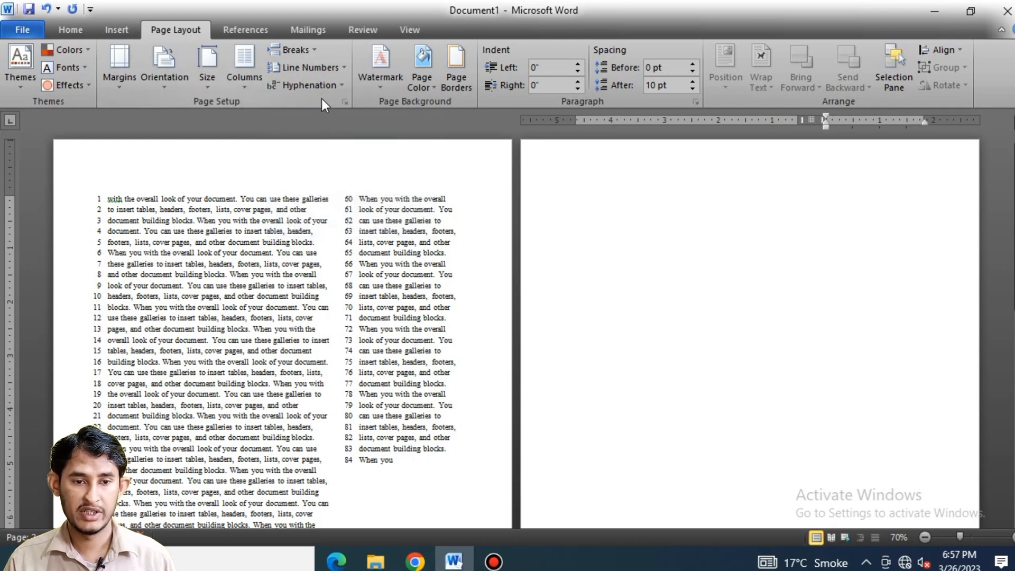
pyautogui.click(313, 85)
pyautogui.click(325, 122)
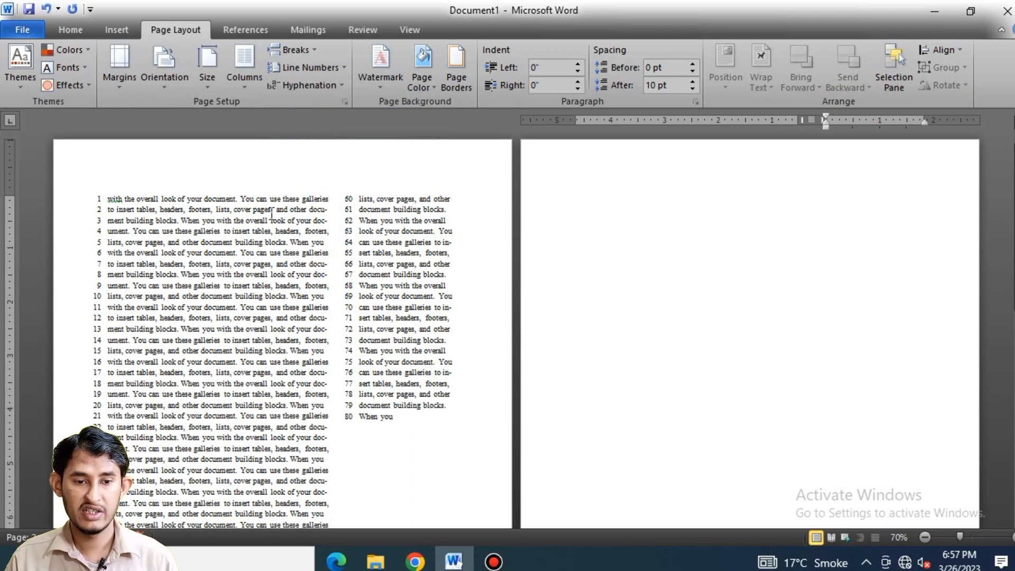
pyautogui.scroll(-14, 278, 233)
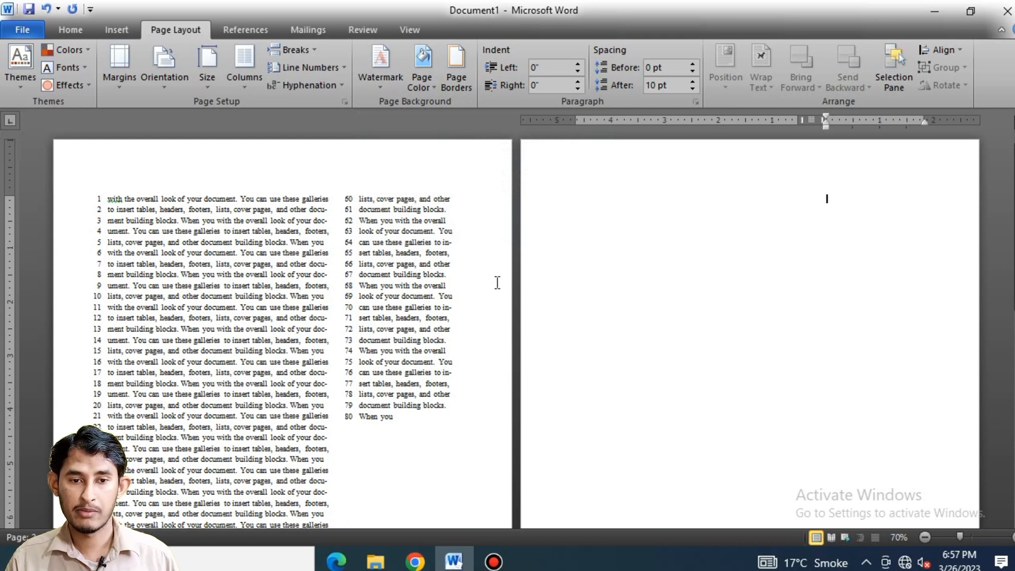
# - Apply the CONFIDENTIAL 1 watermark to the document pages
pyautogui.click(369, 87)
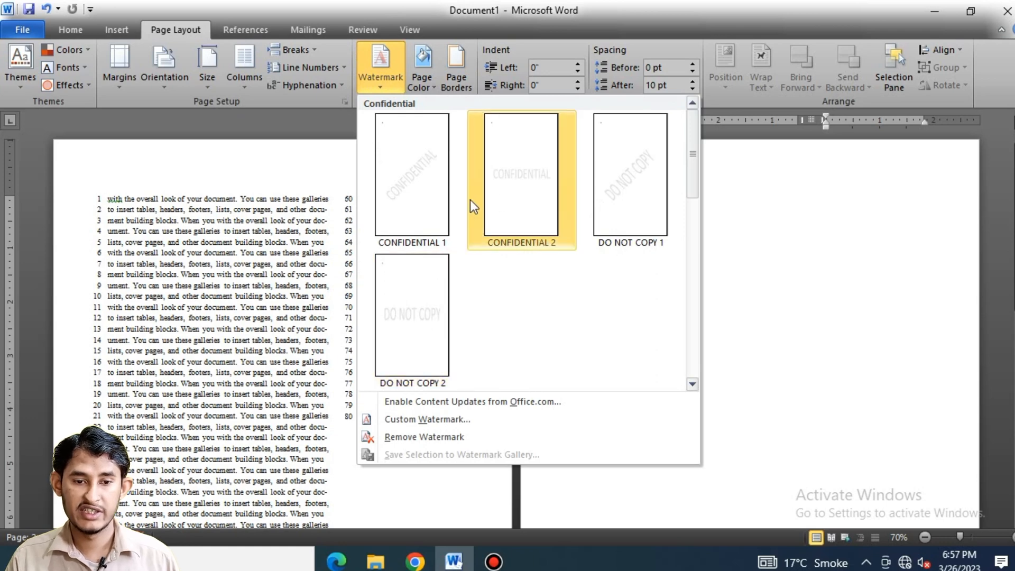
pyautogui.click(416, 202)
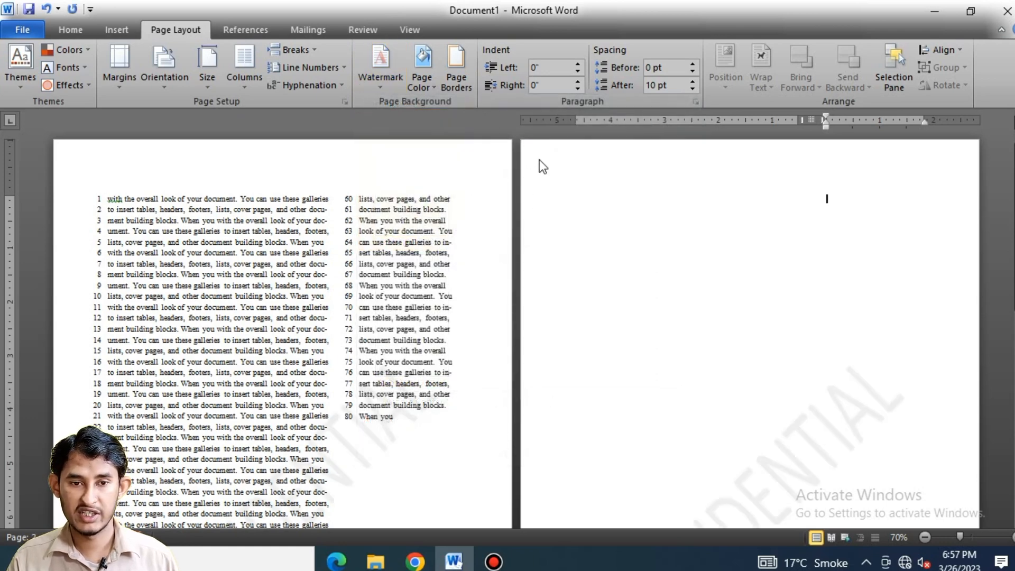
# - Open the custom watermark settings and replace the CONFIDENTIAL watermark text with the custom brand name
pyautogui.click(376, 78)
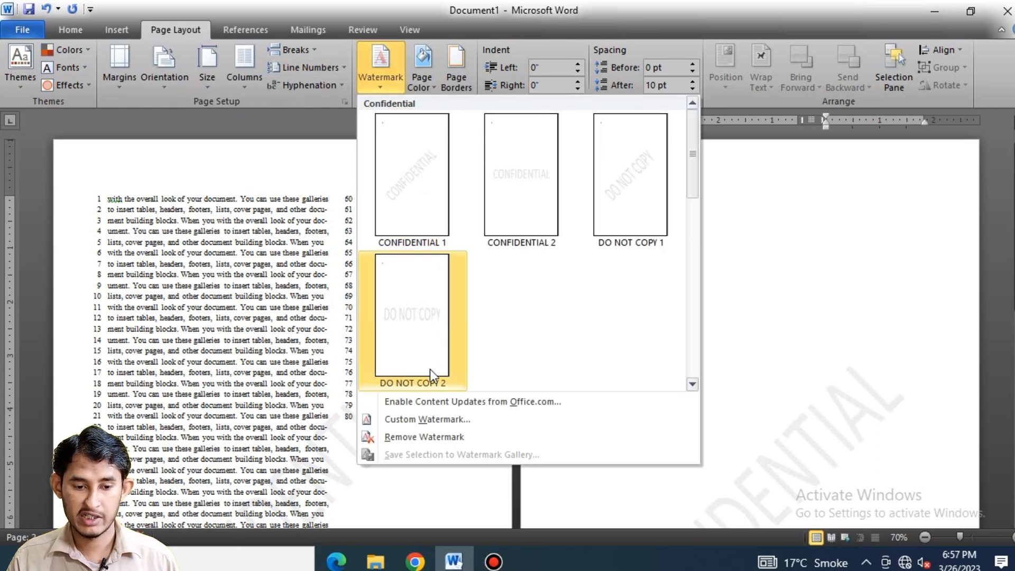
pyautogui.click(409, 422)
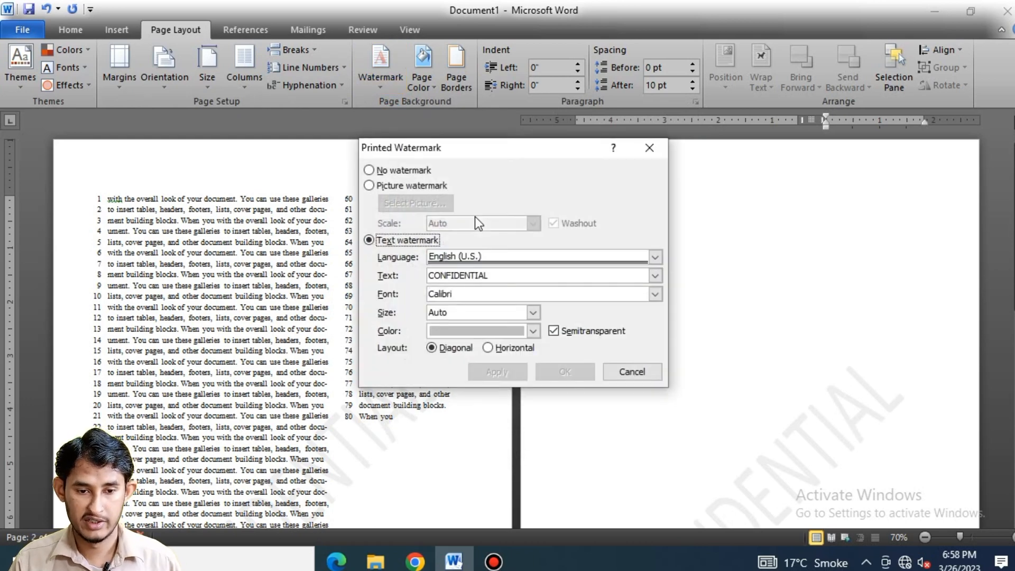
pyautogui.moveTo(510, 276); pyautogui.dragTo(417, 275)
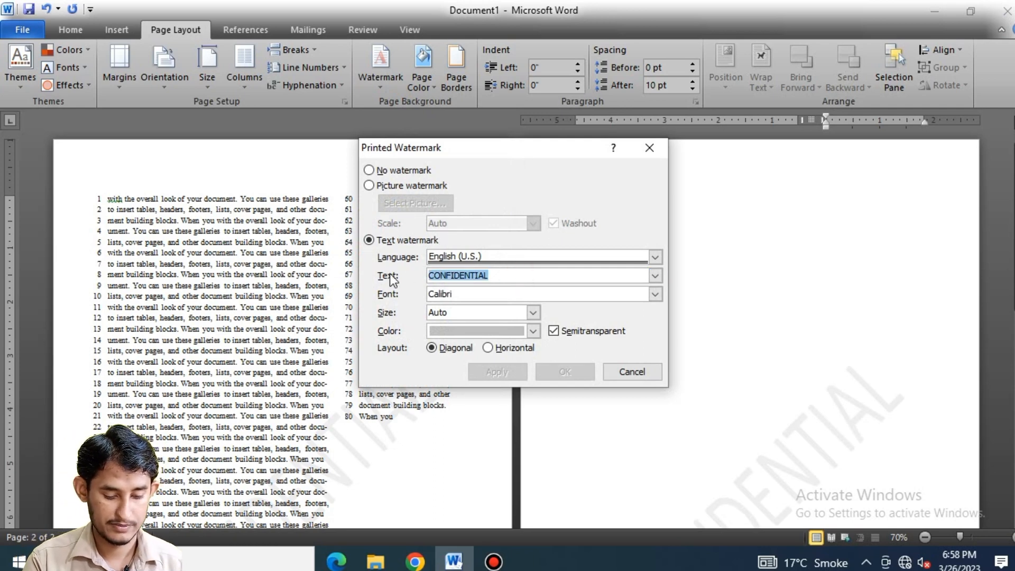
pyautogui.write('Techn')
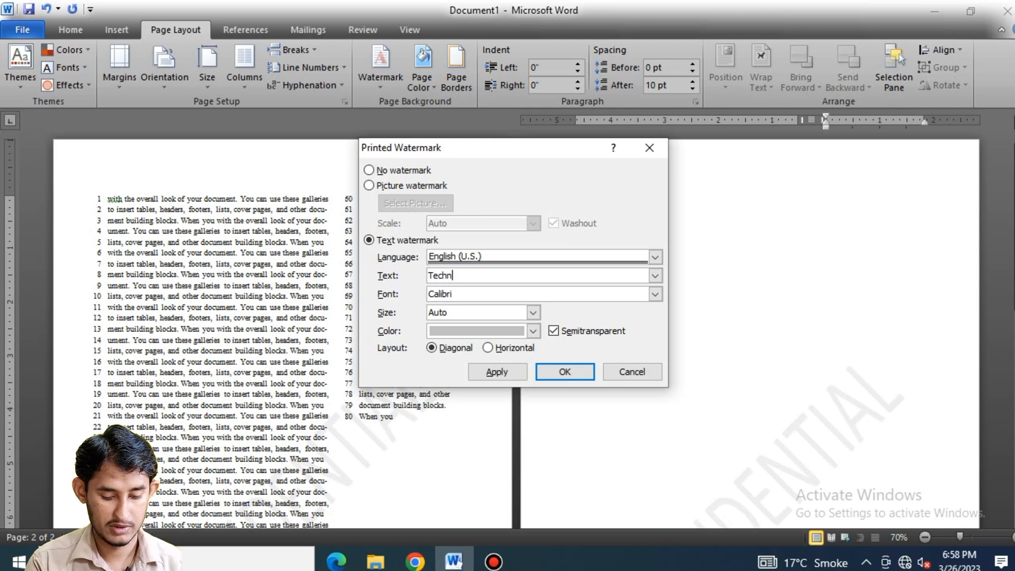
pyautogui.write('ical umar')
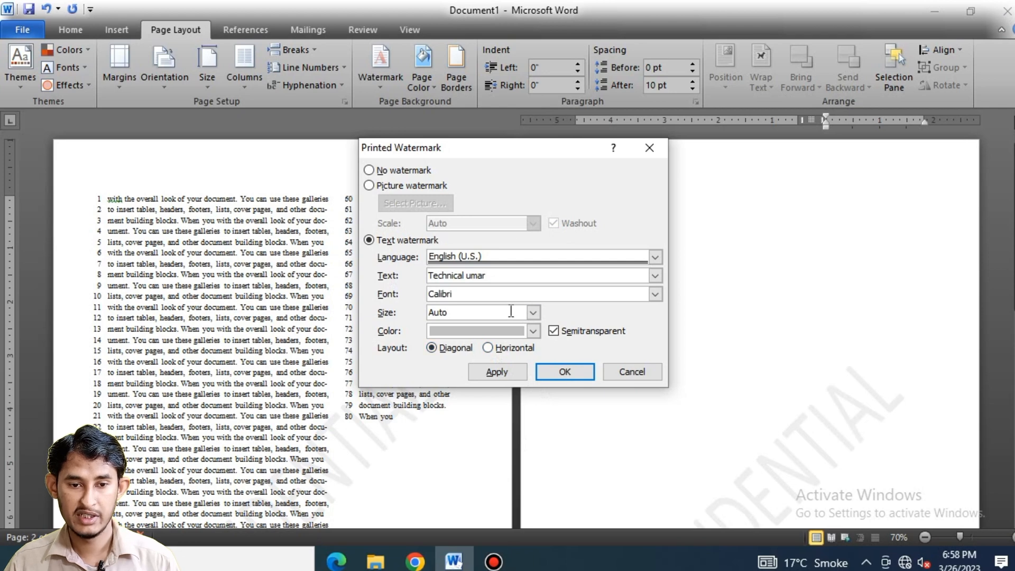
# - Set a picture watermark using 20220121_222554.jpg from F:\New folder, with Auto scale and Washout on, and apply it
pyautogui.click(369, 186)
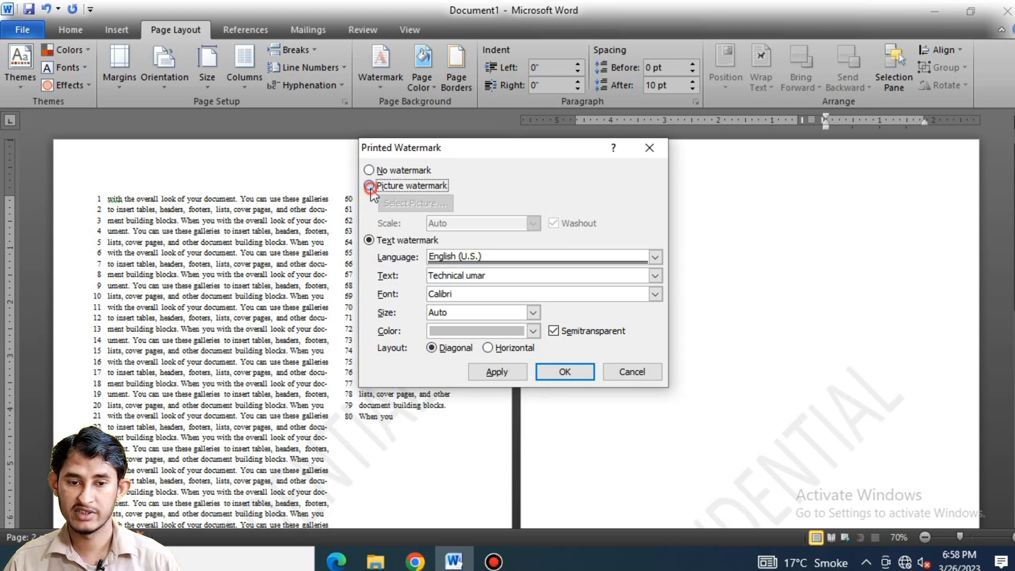
pyautogui.click(370, 171)
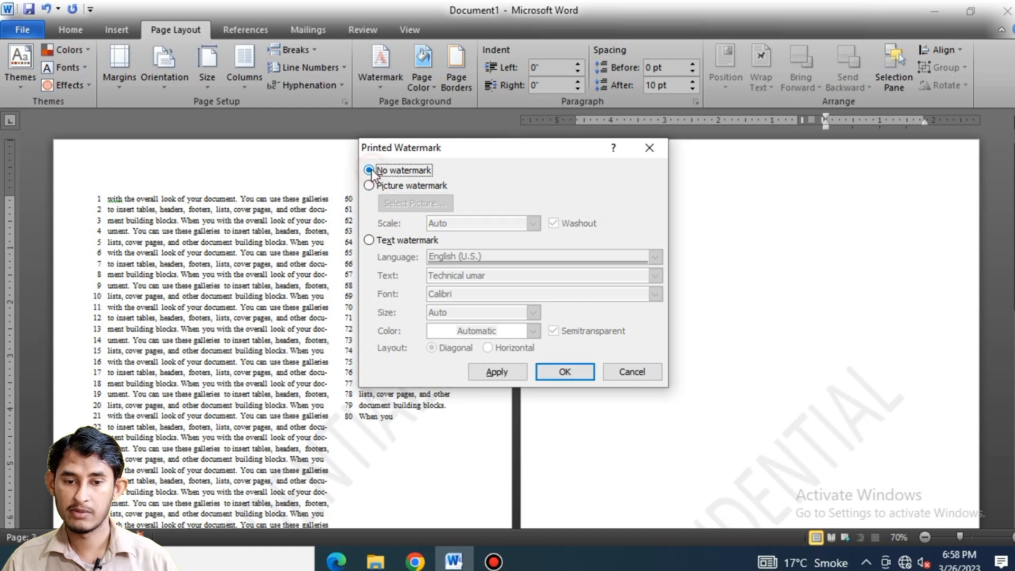
pyautogui.click(398, 189)
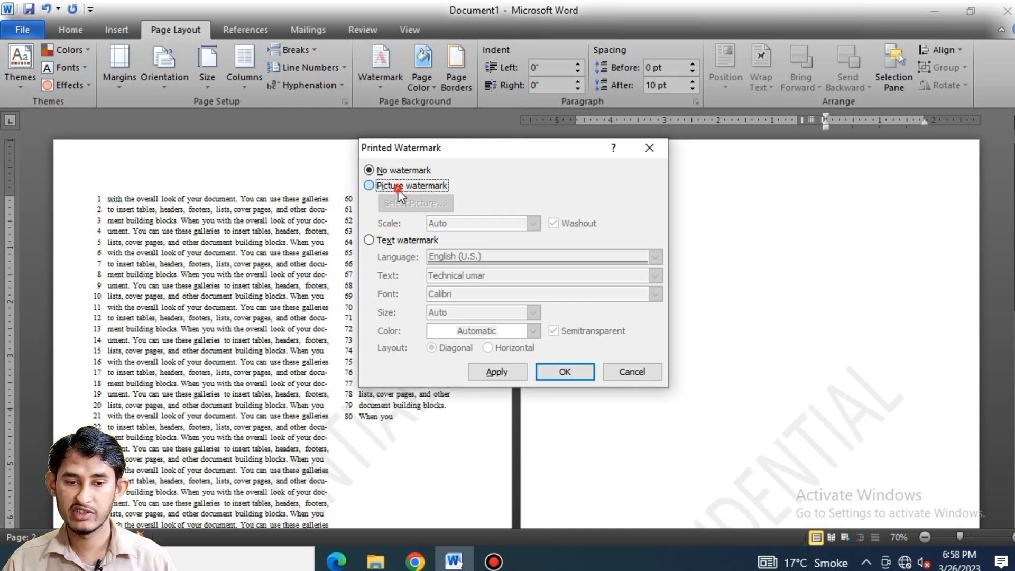
pyautogui.click(400, 206)
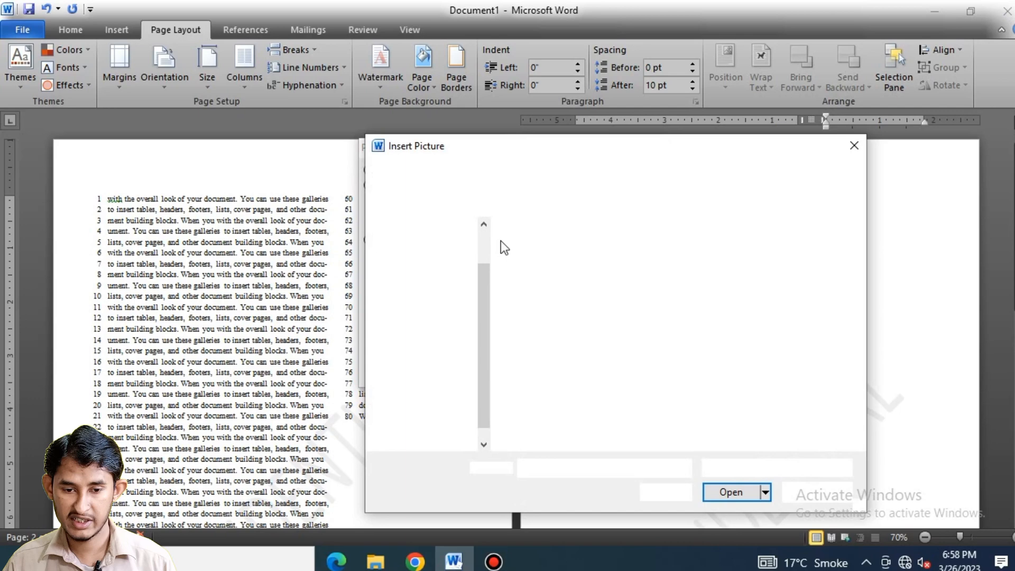
pyautogui.click(440, 415)
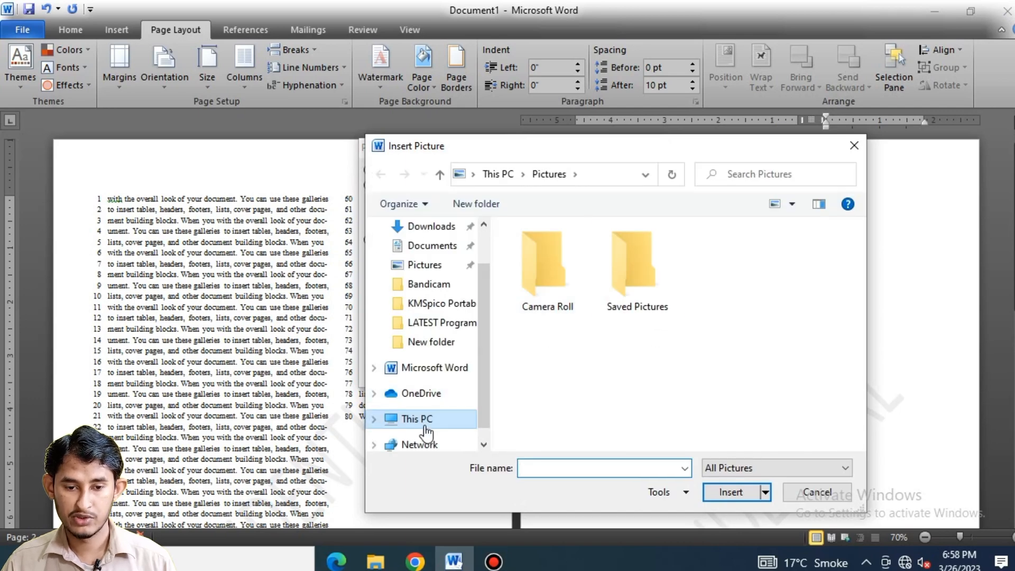
pyautogui.scroll(-5, 550, 346)
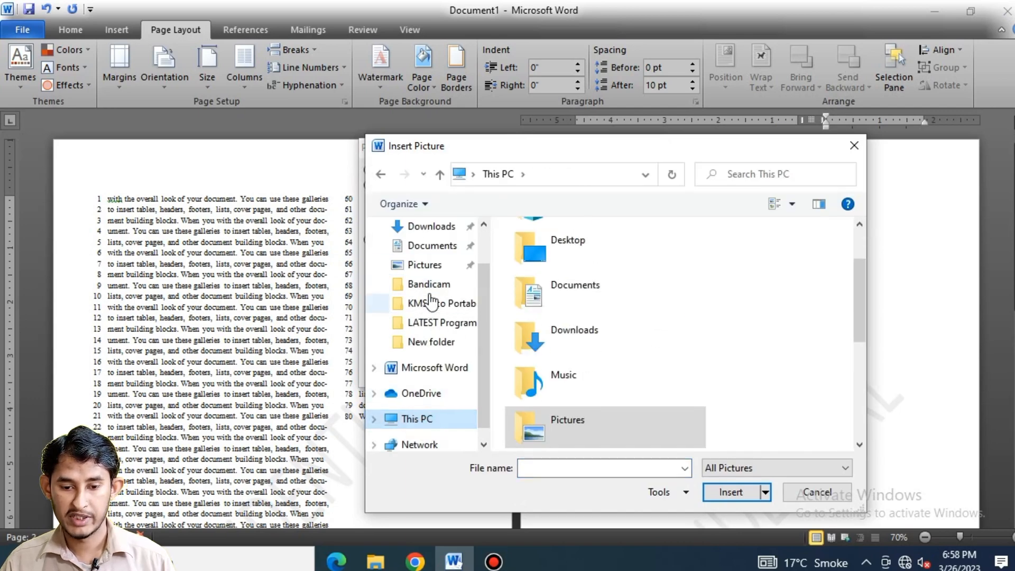
pyautogui.doubleClick(578, 426)
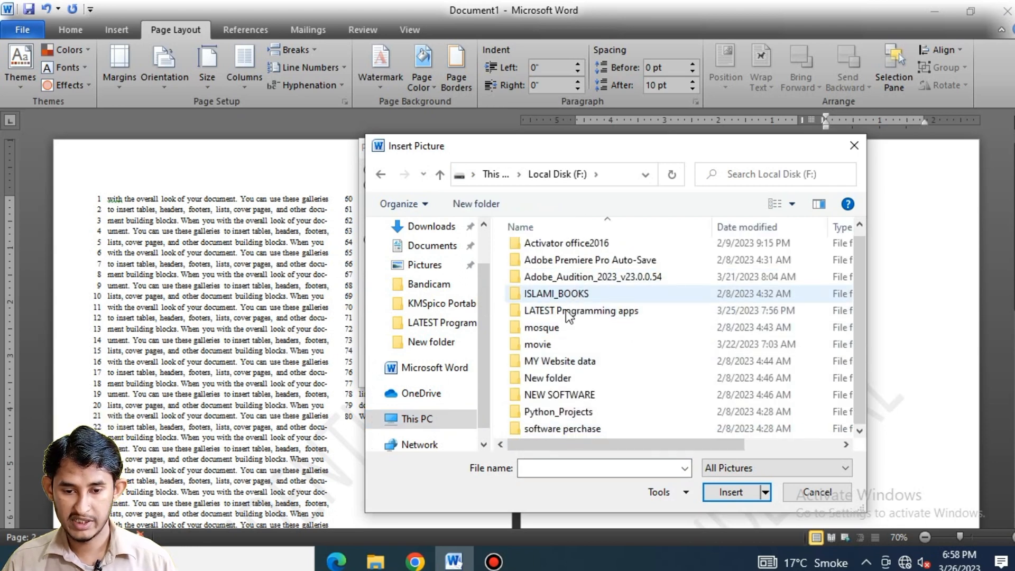
pyautogui.doubleClick(561, 376)
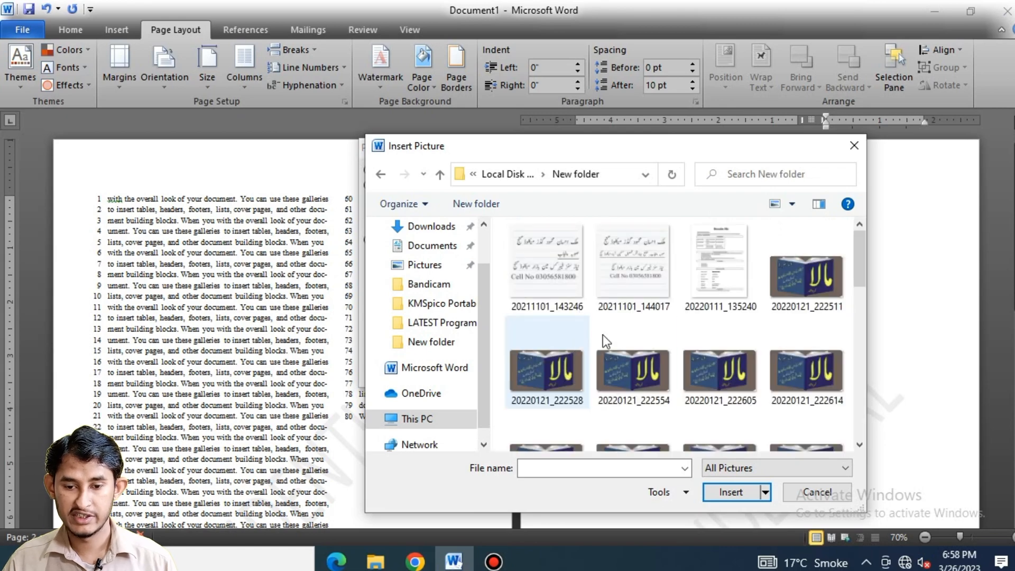
pyautogui.doubleClick(641, 365)
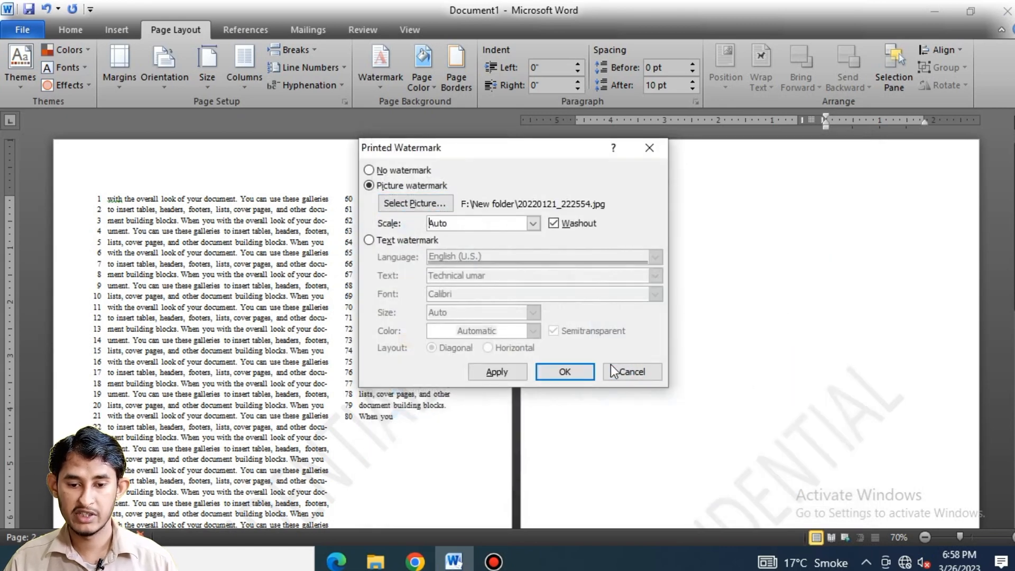
pyautogui.click(542, 376)
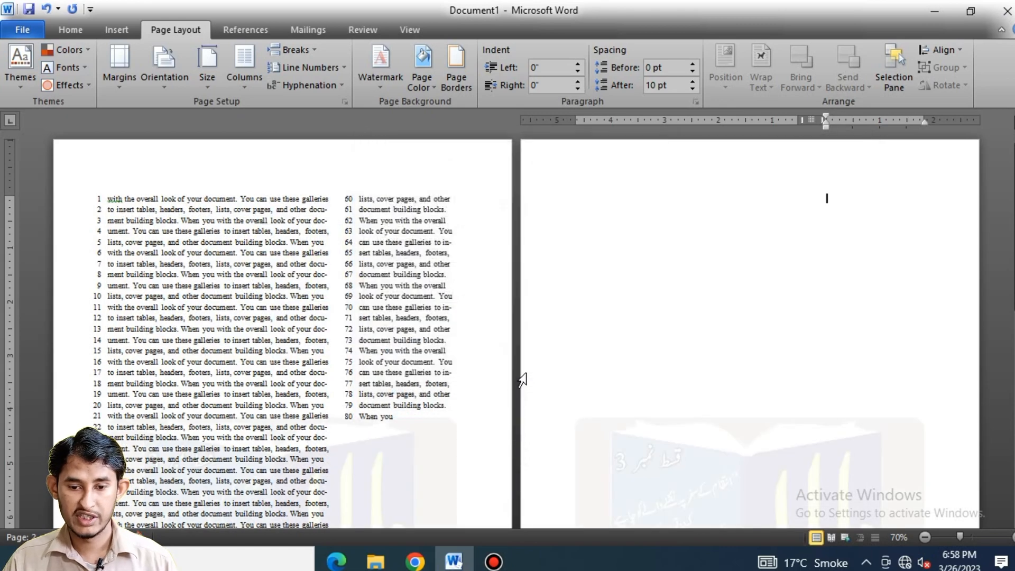
# - Check the picture watermark on the page, turn off its Washout option and apply the change, keeping the watermark in view
pyautogui.scroll(-5, 652, 317)
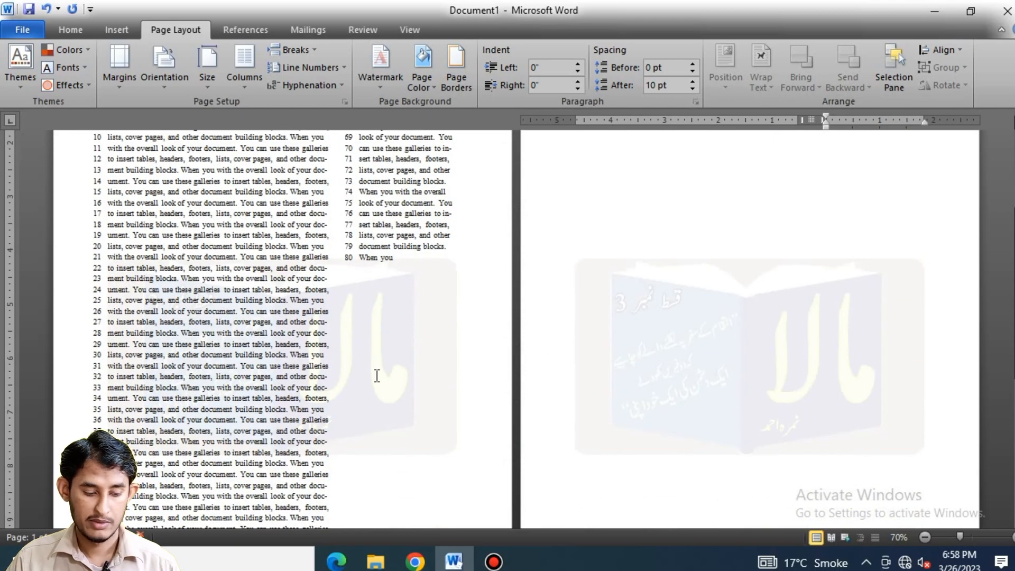
pyautogui.keyDown('ctrl'); pyautogui.scroll(5, 327, 410); pyautogui.keyUp('ctrl')
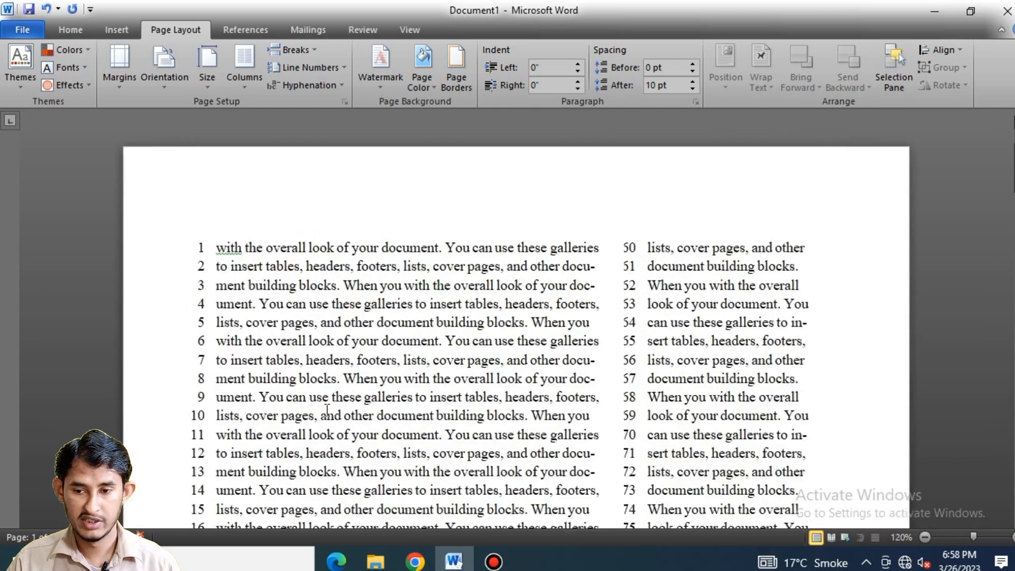
pyautogui.moveTo(1012, 162); pyautogui.dragTo(1012, 238)
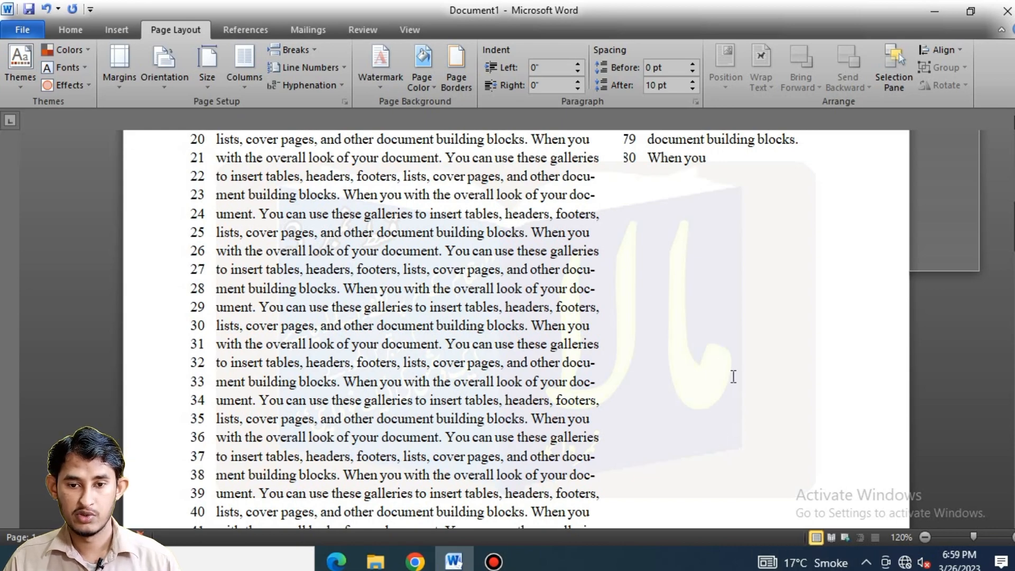
pyautogui.scroll(-3, 733, 379)
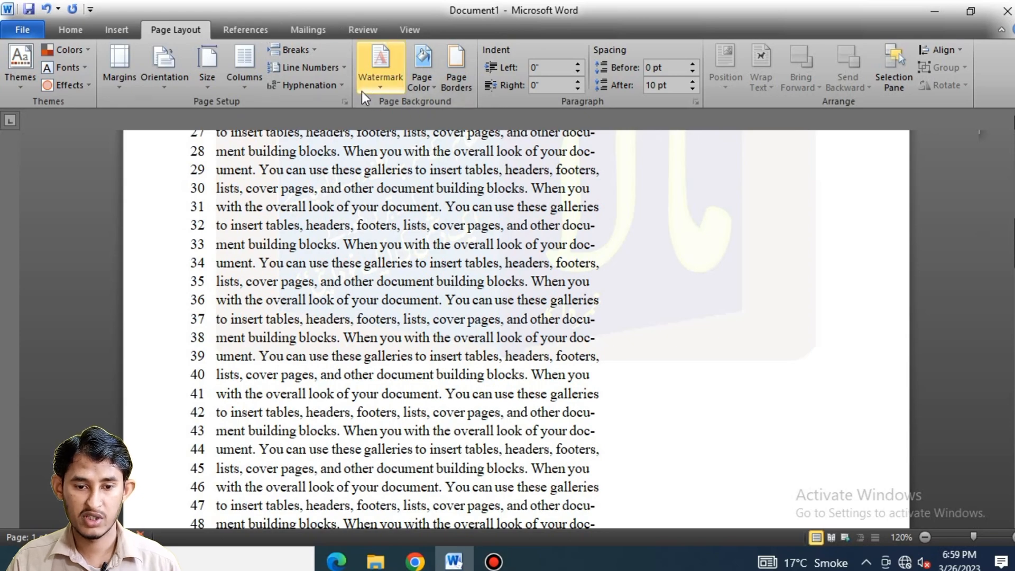
pyautogui.click(377, 81)
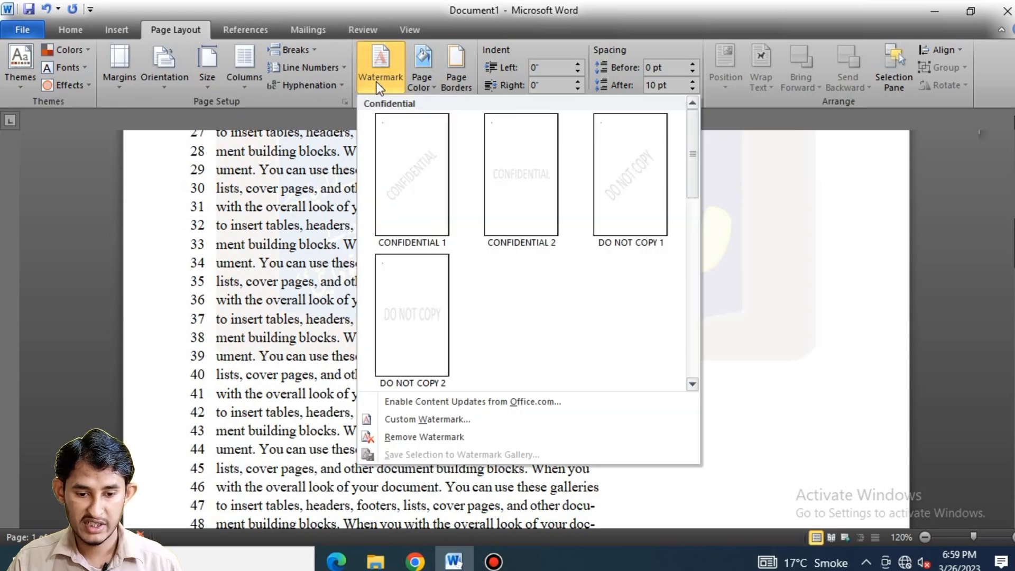
pyautogui.click(411, 417)
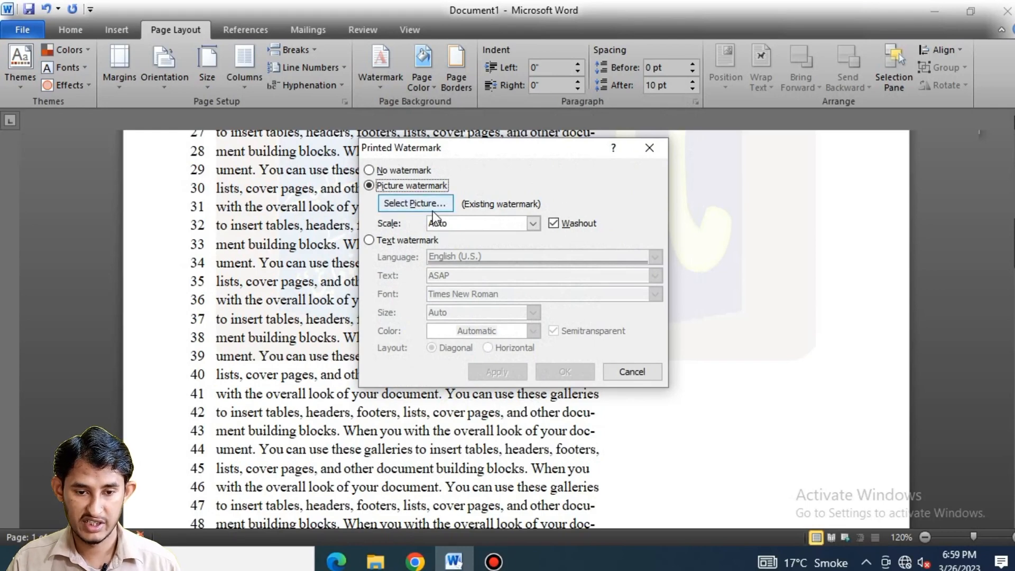
pyautogui.click(553, 223)
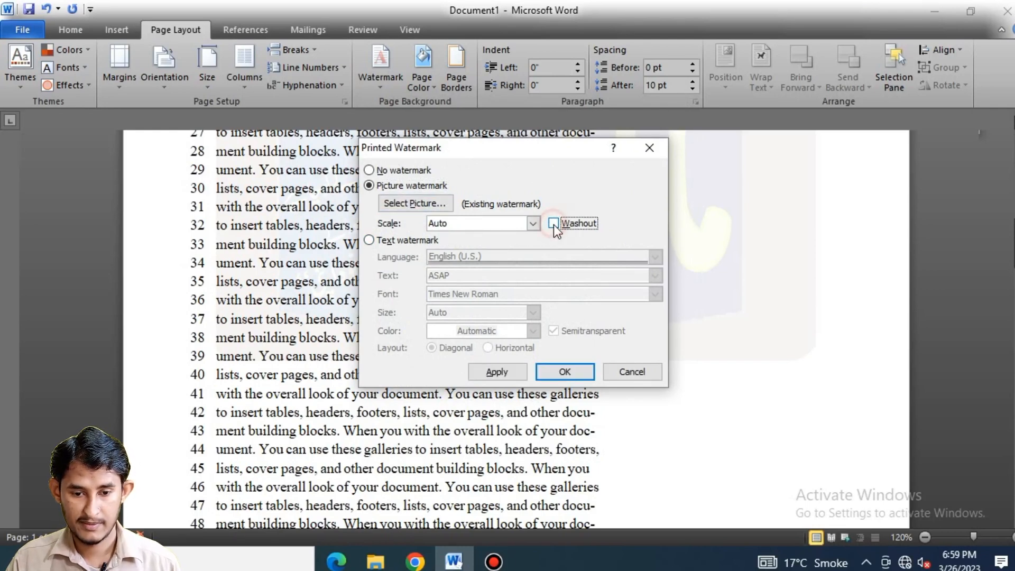
pyautogui.click(505, 373)
pyautogui.moveTo(532, 154); pyautogui.dragTo(810, 282)
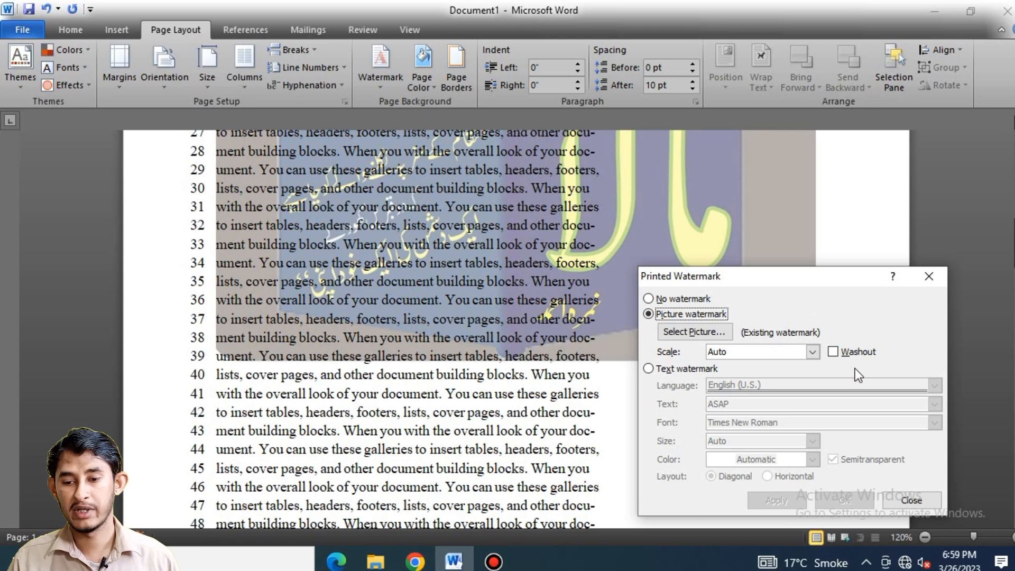
# - Compare the picture watermark with Washout applied and removed, leave Washout off, and close the watermark settings
pyautogui.click(859, 352)
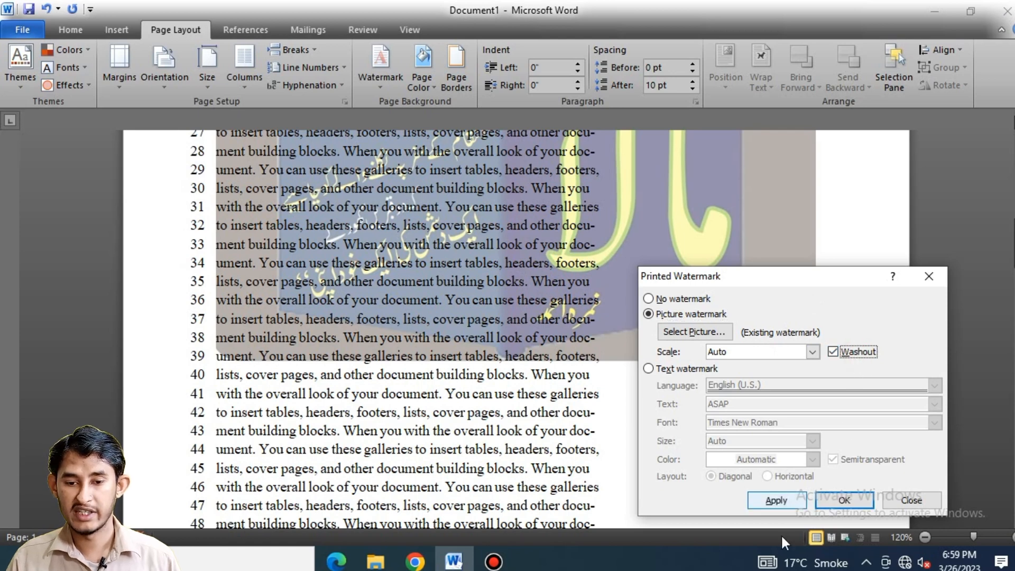
pyautogui.click(774, 501)
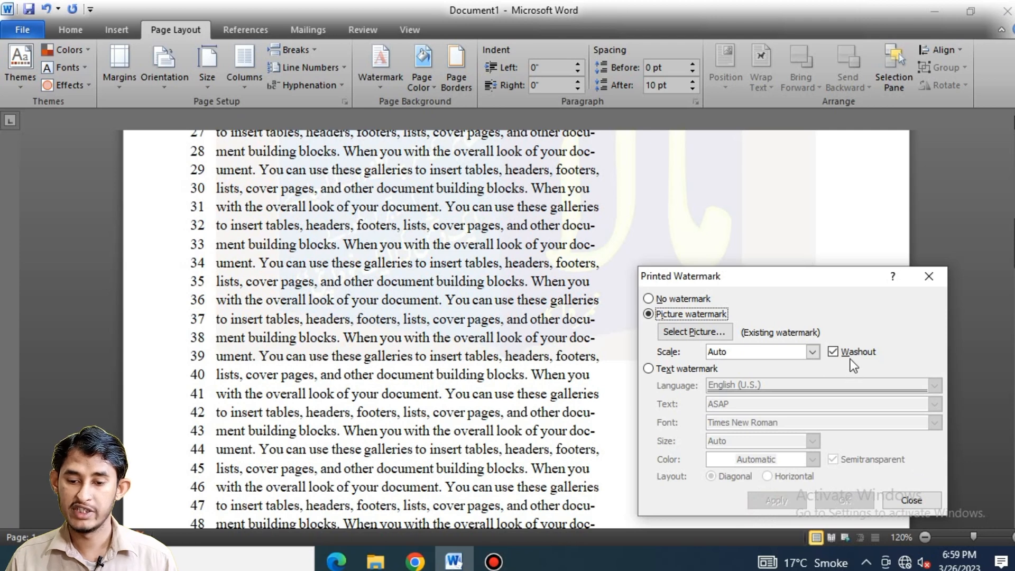
pyautogui.click(849, 356)
pyautogui.click(786, 500)
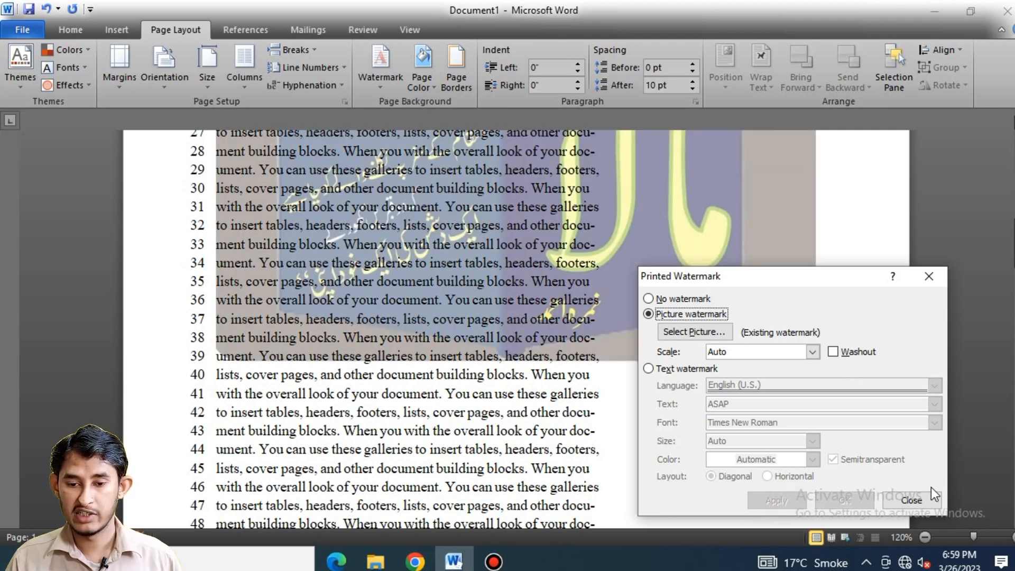
pyautogui.click(922, 499)
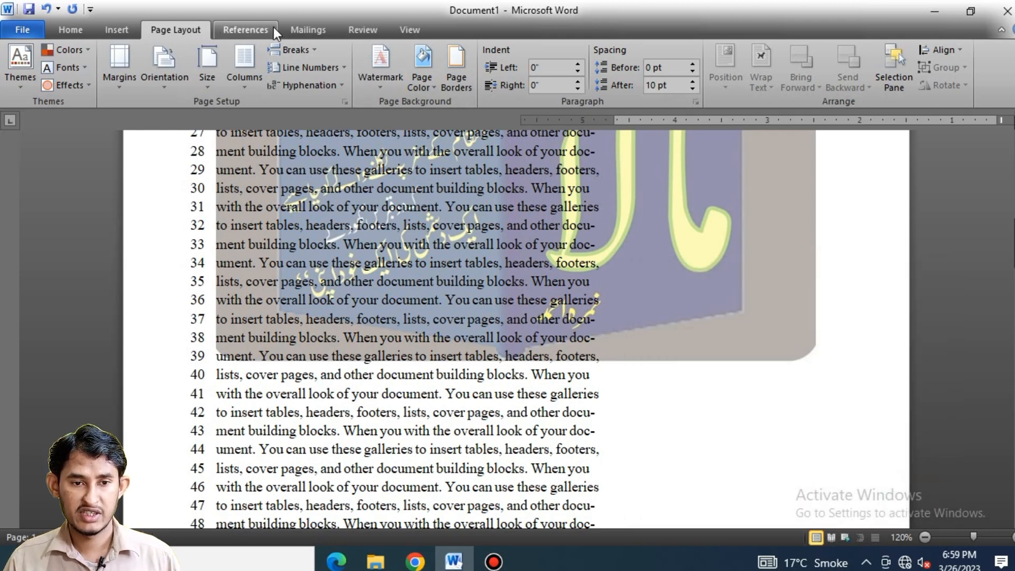
# - Replace the picture watermark with a text watermark showing the custom brand name and apply it to the document
pyautogui.click(377, 87)
pyautogui.click(424, 417)
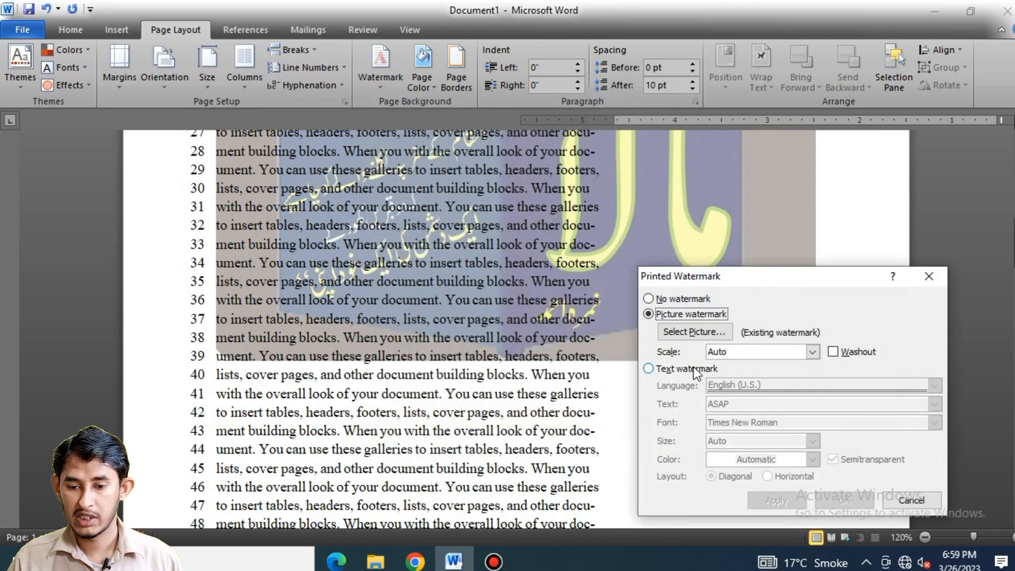
pyautogui.click(647, 368)
pyautogui.click(786, 402)
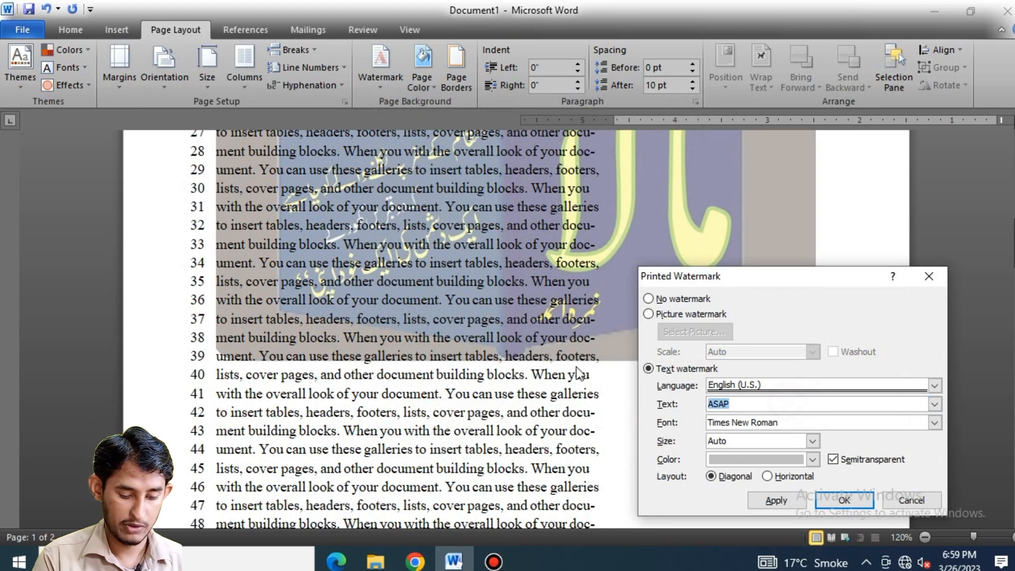
pyautogui.write('T')
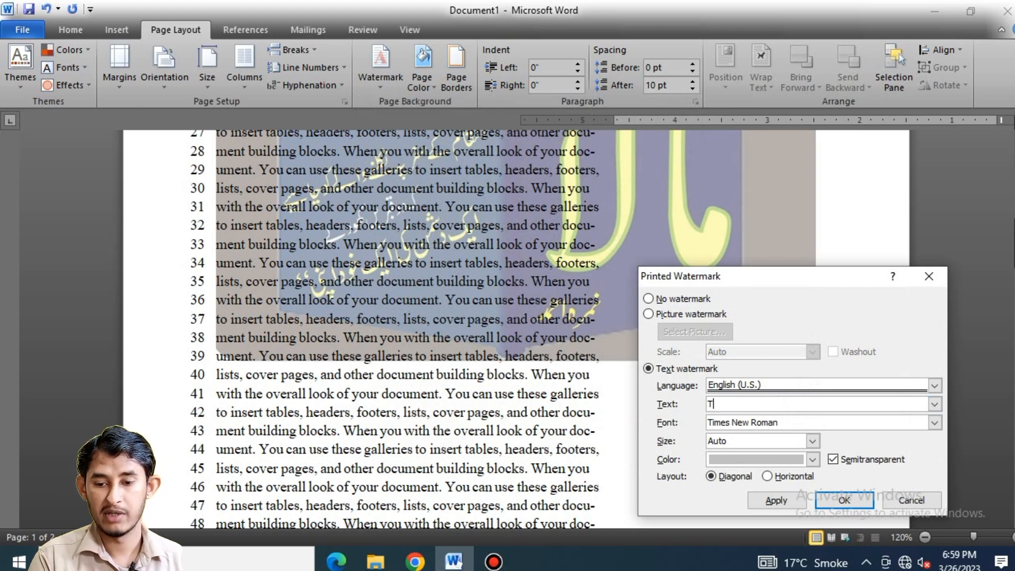
pyautogui.write('echnic')
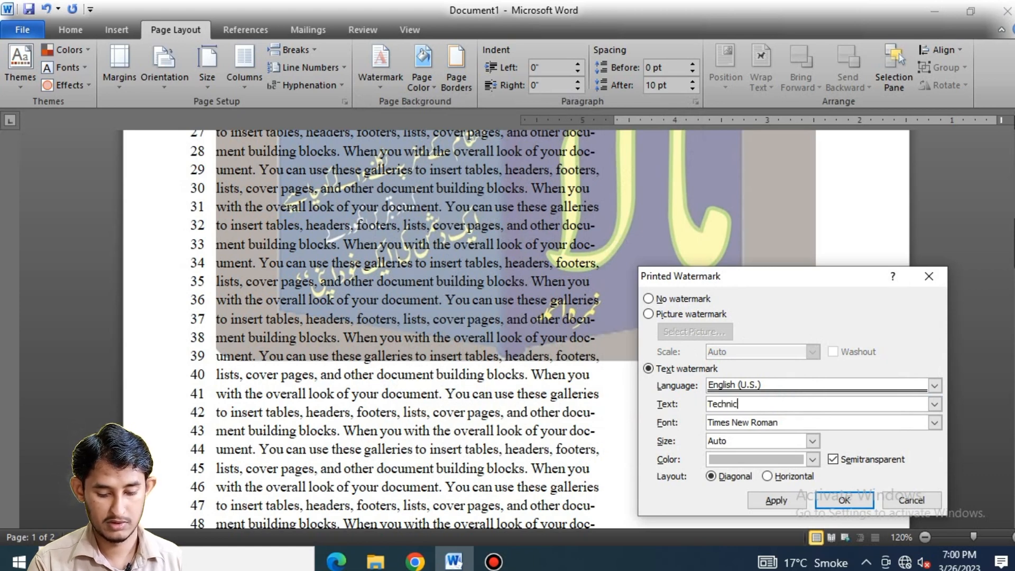
pyautogui.write('al umar')
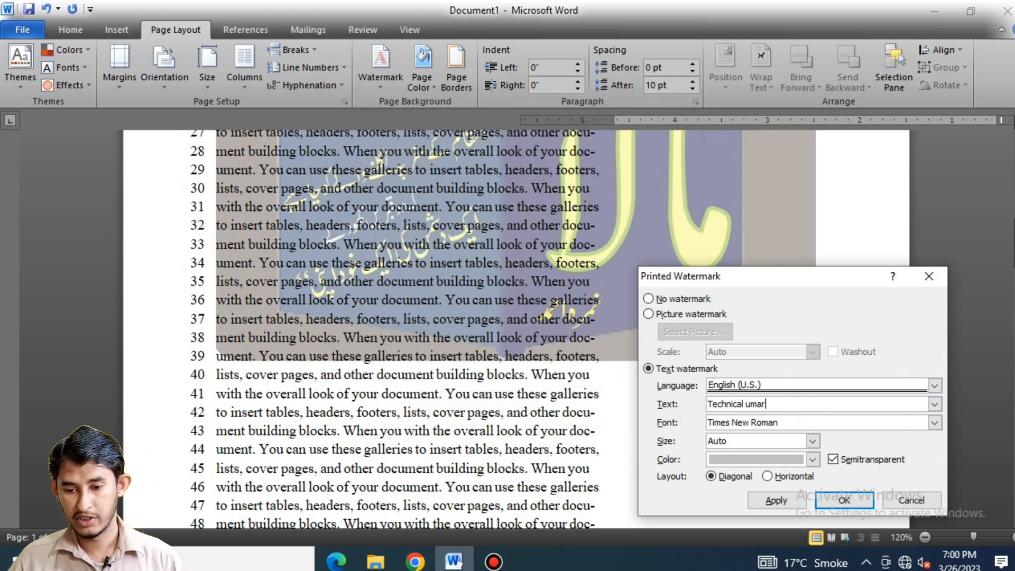
pyautogui.click(831, 499)
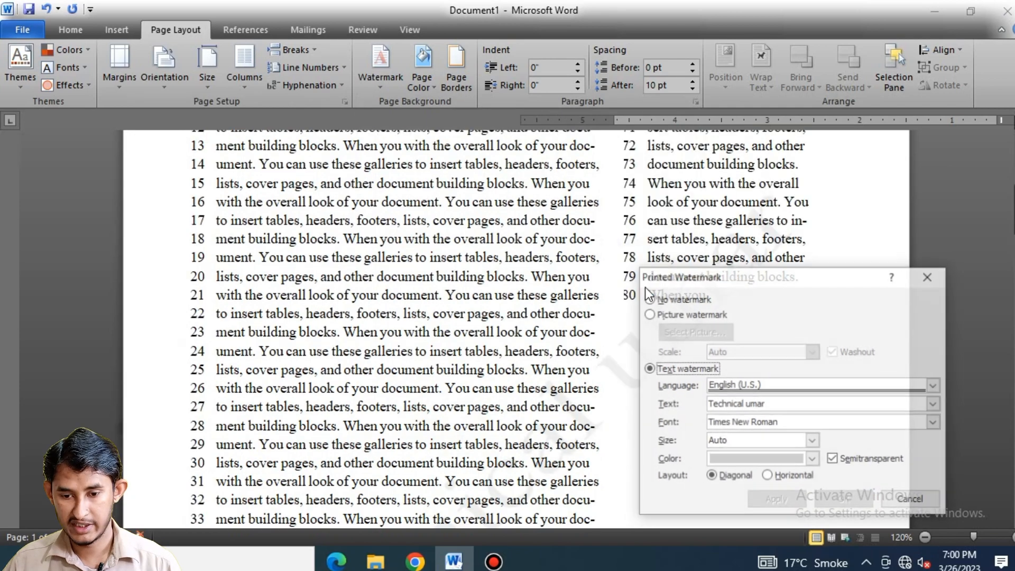
# - Set the text watermark's color to standard red, turn off Semitransparent and apply the changes, keeping the Auto size
pyautogui.click(812, 441)
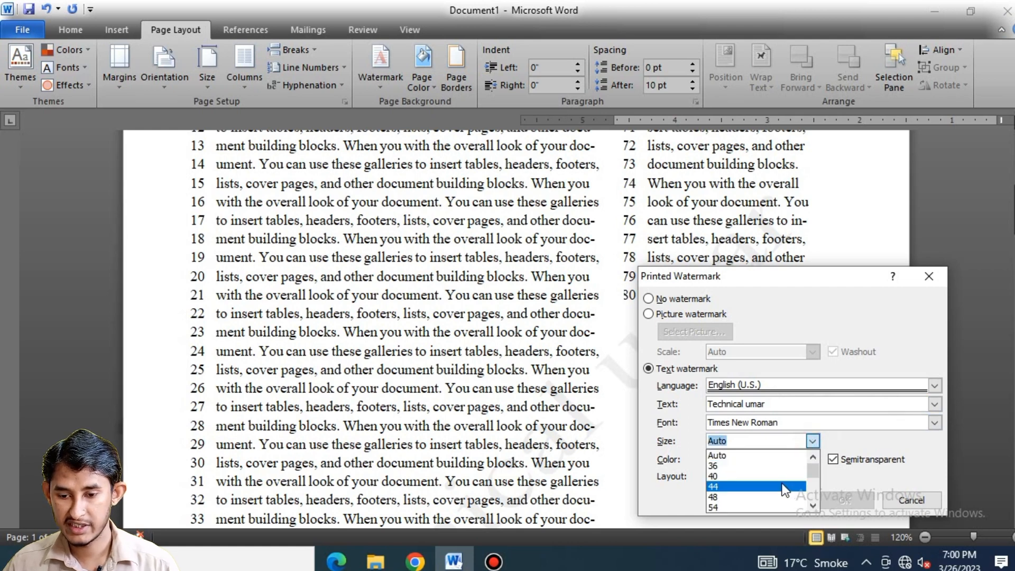
pyautogui.click(867, 448)
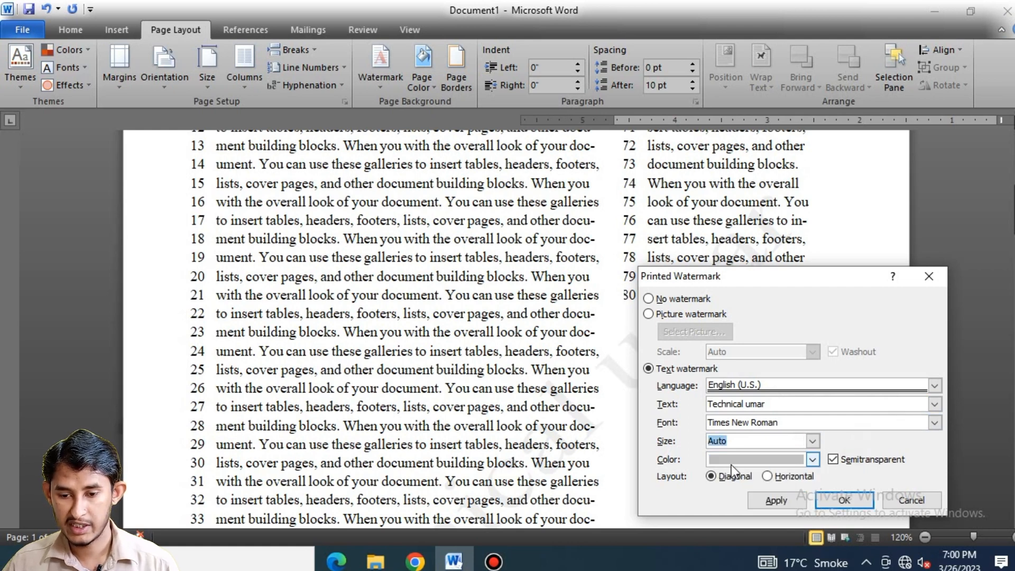
pyautogui.click(777, 456)
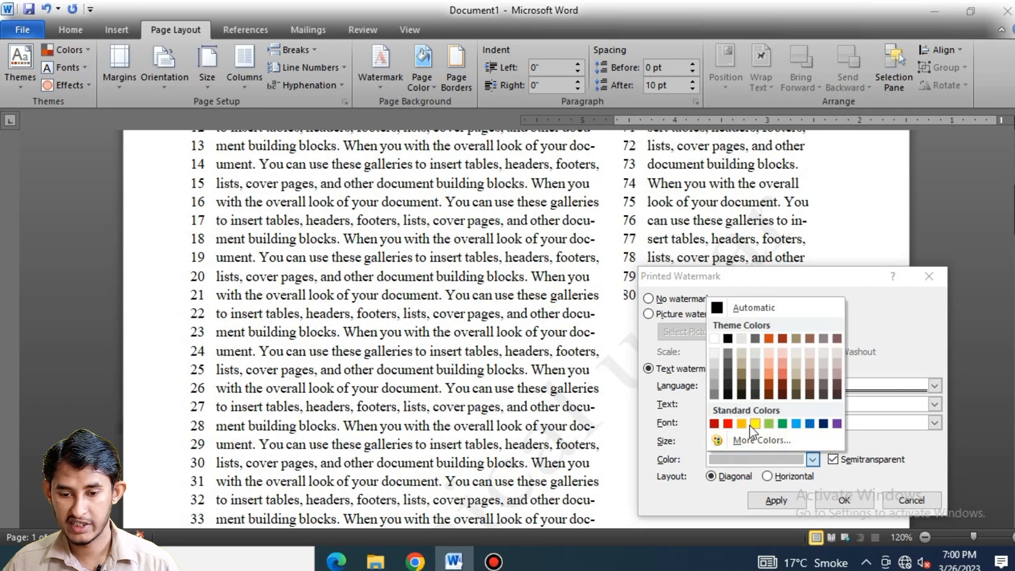
pyautogui.click(727, 422)
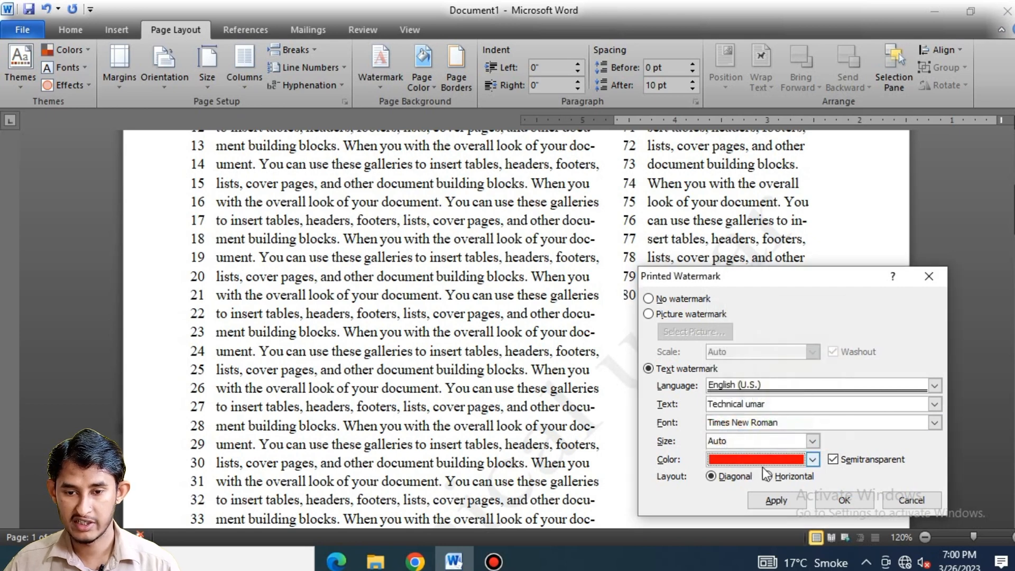
pyautogui.click(769, 497)
pyautogui.moveTo(784, 280); pyautogui.dragTo(401, 118)
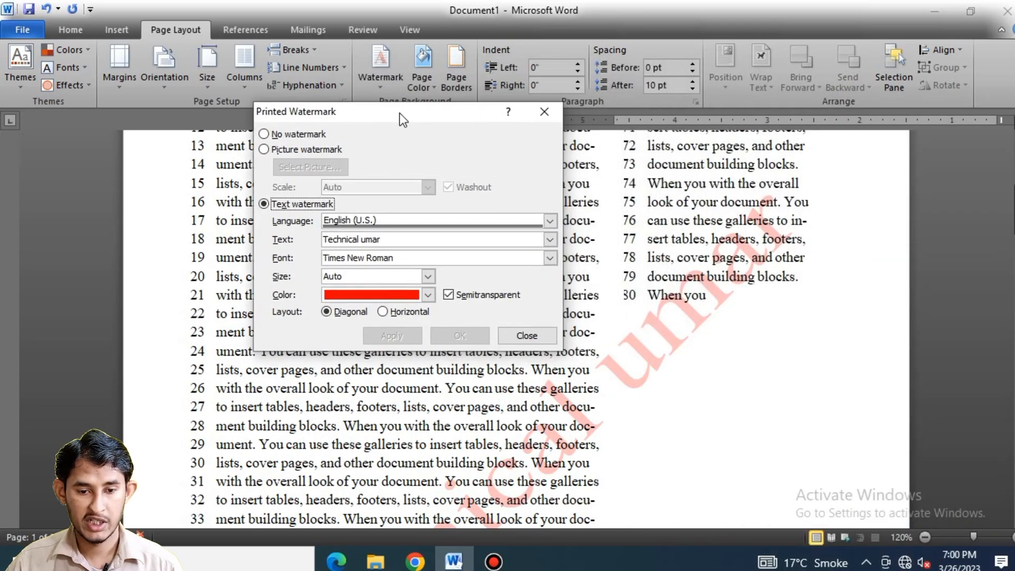
pyautogui.click(460, 295)
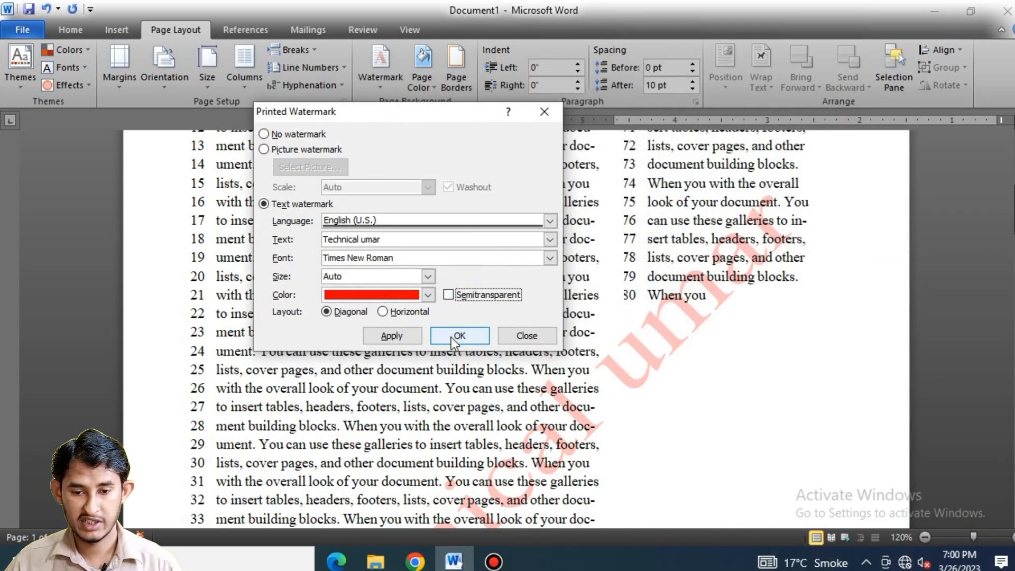
pyautogui.click(400, 335)
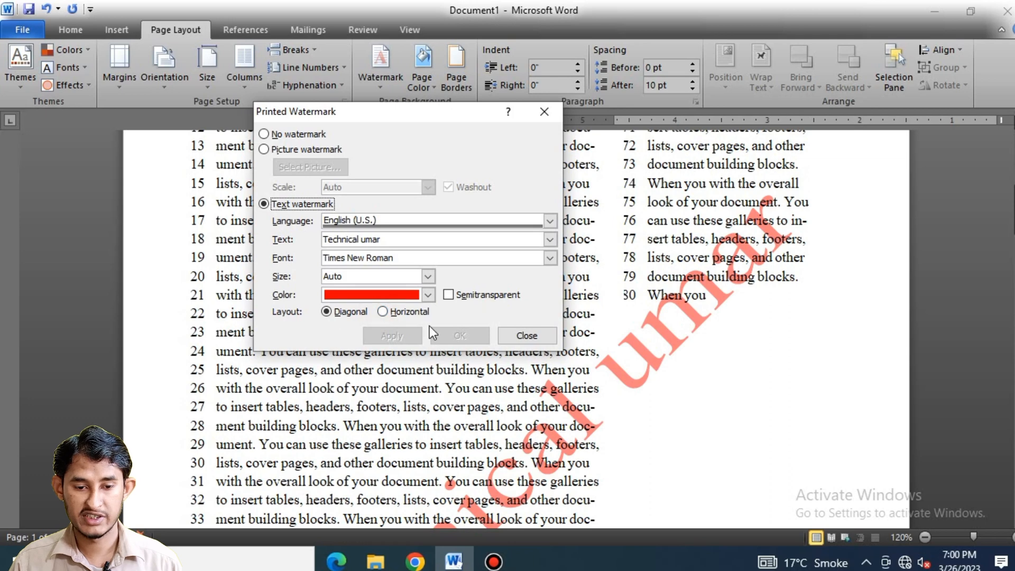
# - Try the Horizontal layout on the text watermark, return it to Diagonal, and close the watermark settings
pyautogui.click(382, 311)
pyautogui.click(394, 336)
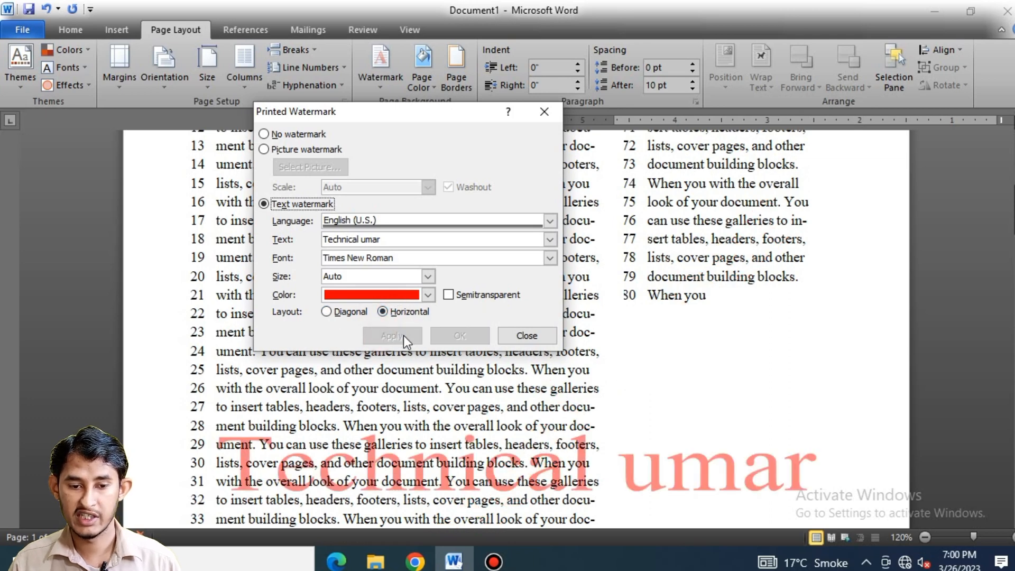
pyautogui.click(355, 313)
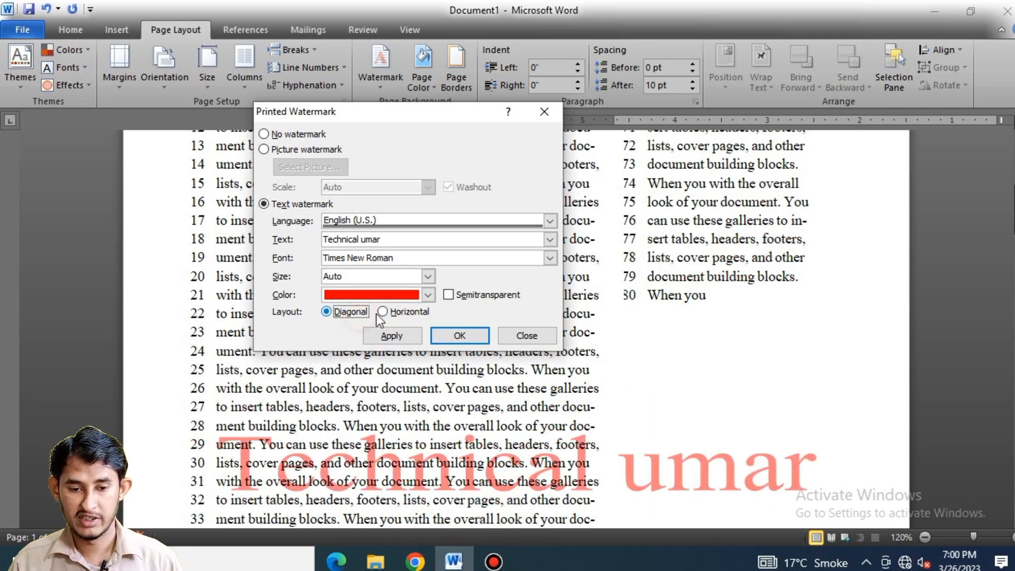
pyautogui.click(410, 341)
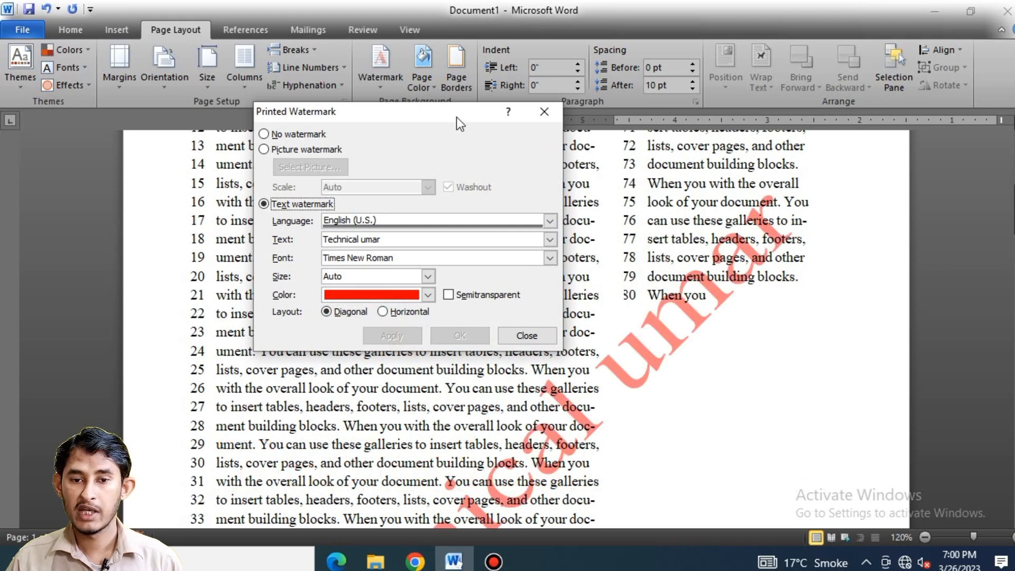
pyautogui.click(554, 113)
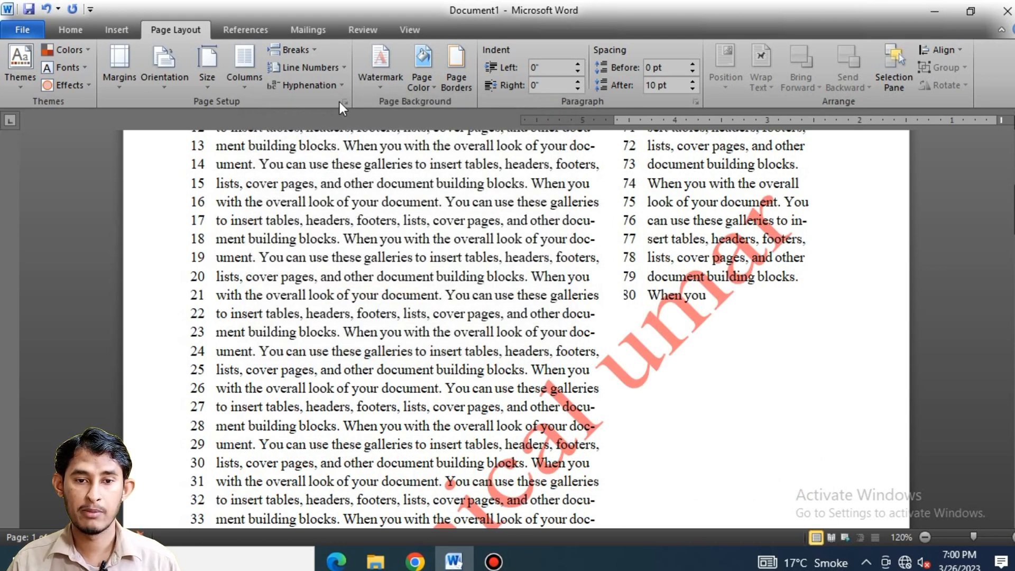
# - Set the page color to standard blue and zoom out to view it on both pages
pyautogui.click(431, 88)
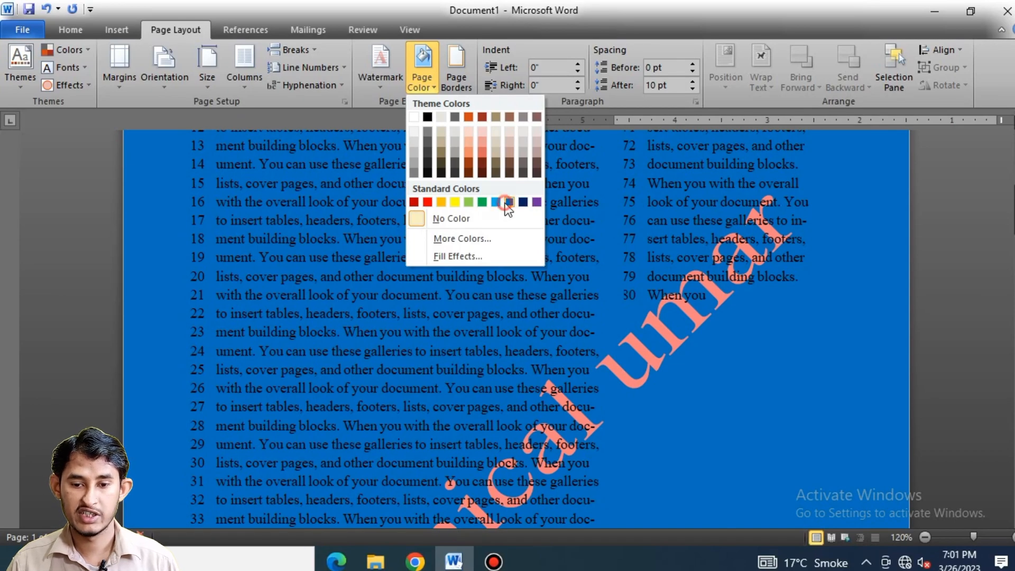
pyautogui.click(506, 203)
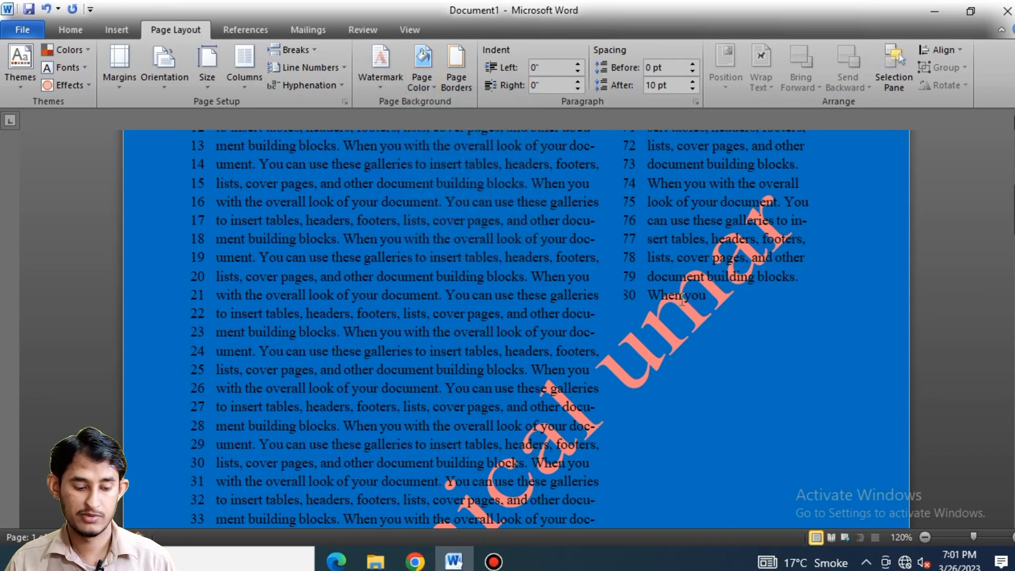
pyautogui.click(682, 299)
pyautogui.scroll(-2, 682, 299)
pyautogui.scroll(-10, 682, 299)
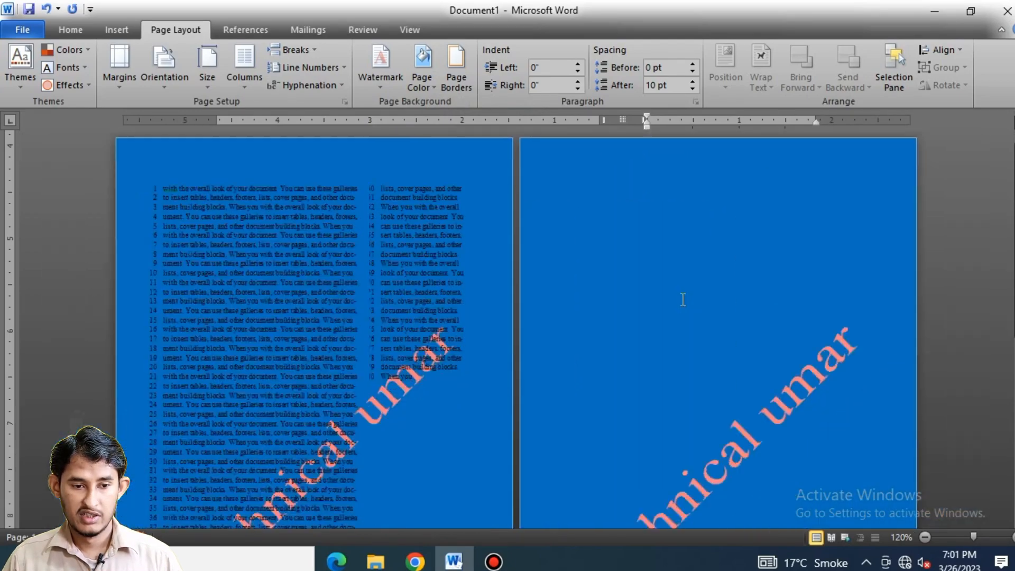
pyautogui.scroll(3, 74, 276)
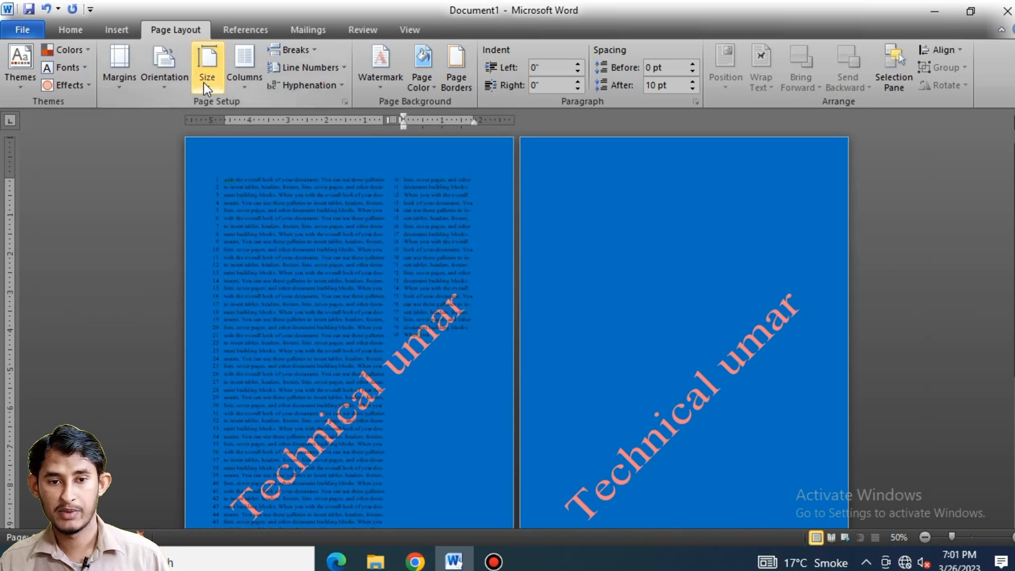
# - Add a Box page border with the second, thin line style at ½ pt to the whole document
pyautogui.click(461, 85)
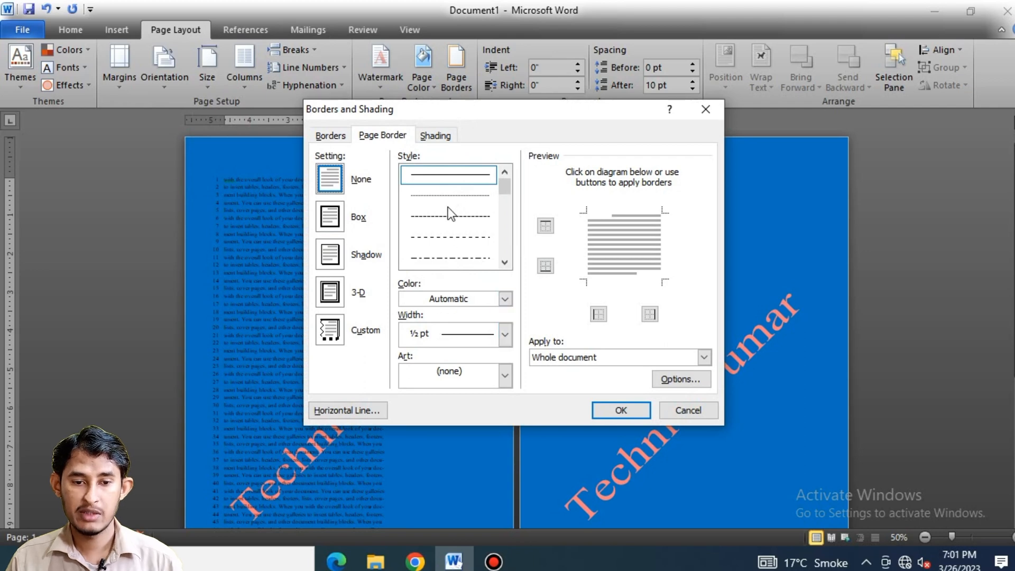
pyautogui.scroll(-5, 455, 234)
pyautogui.scroll(5, 456, 237)
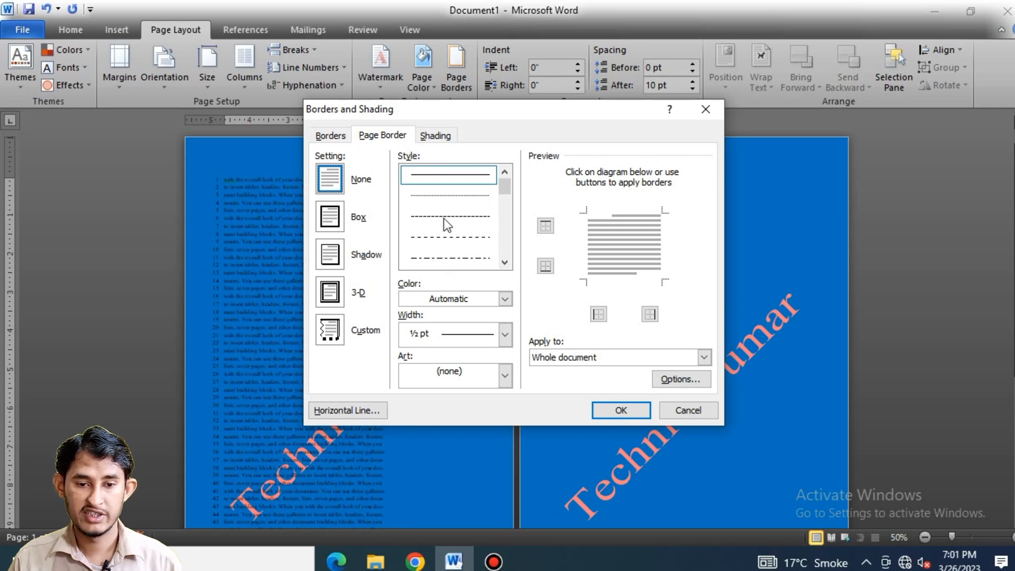
pyautogui.click(438, 197)
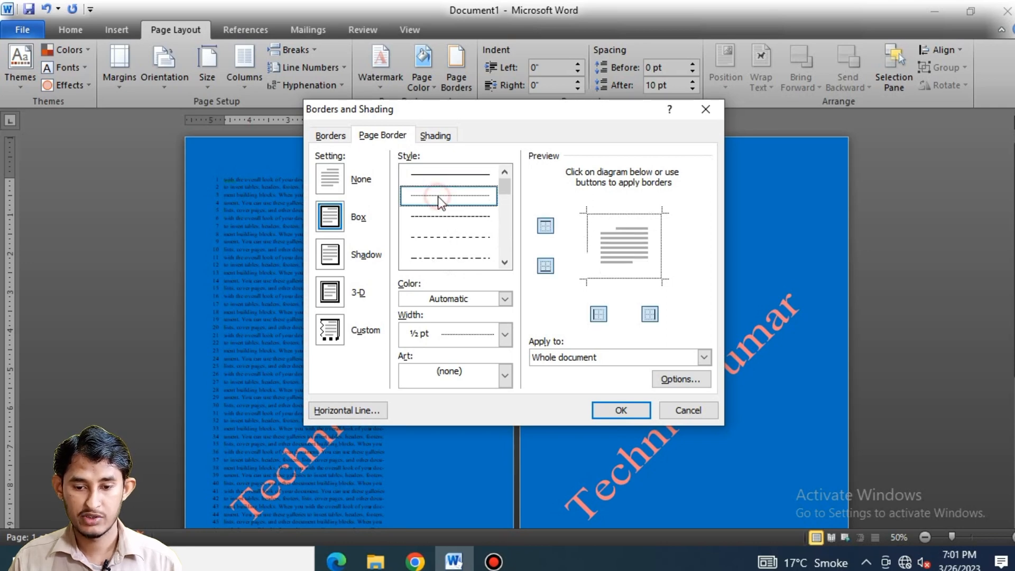
pyautogui.click(616, 403)
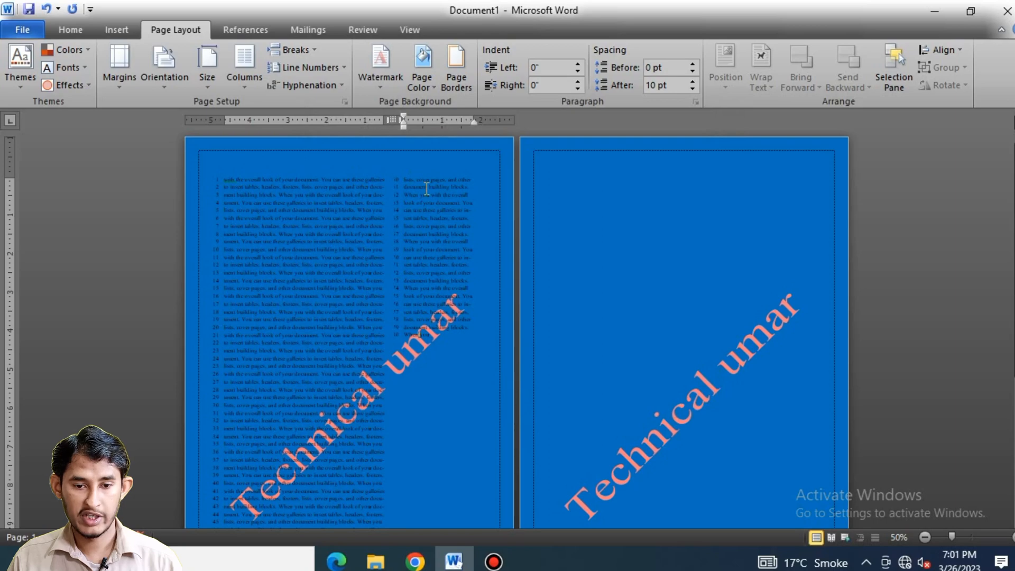
# - Zoom in on the first page and examine the thin page border along its edges
pyautogui.scroll(4, 499, 245)
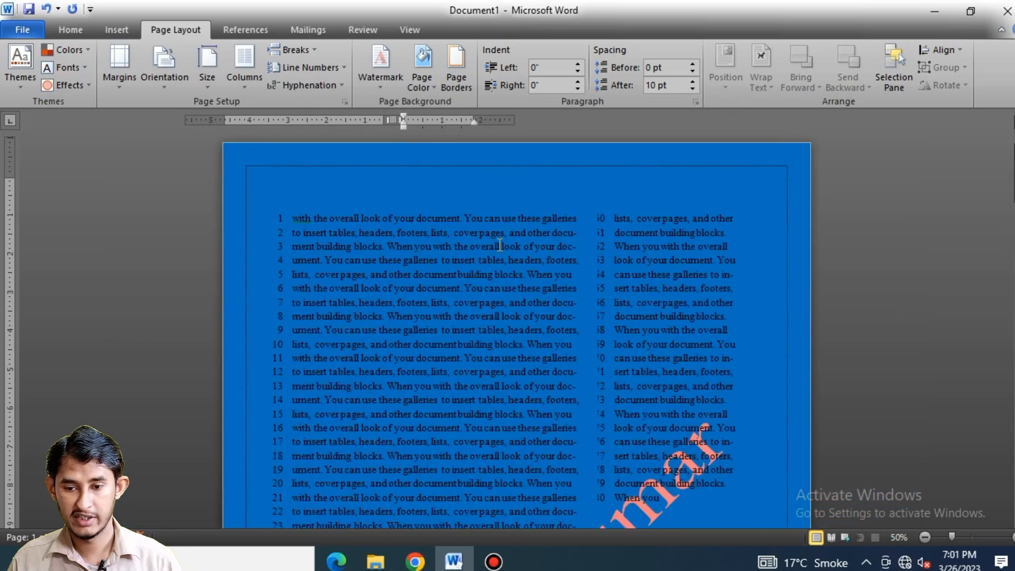
pyautogui.scroll(5, 499, 245)
pyautogui.scroll(5, 836, 320)
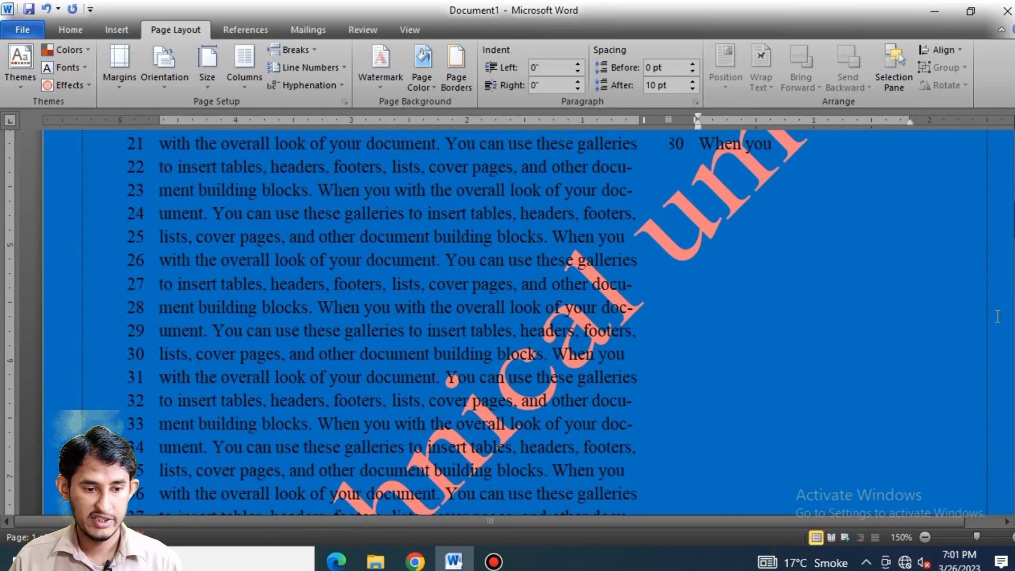
pyautogui.scroll(1, 266, 356)
pyautogui.scroll(-4, 978, 329)
pyautogui.scroll(3, 985, 342)
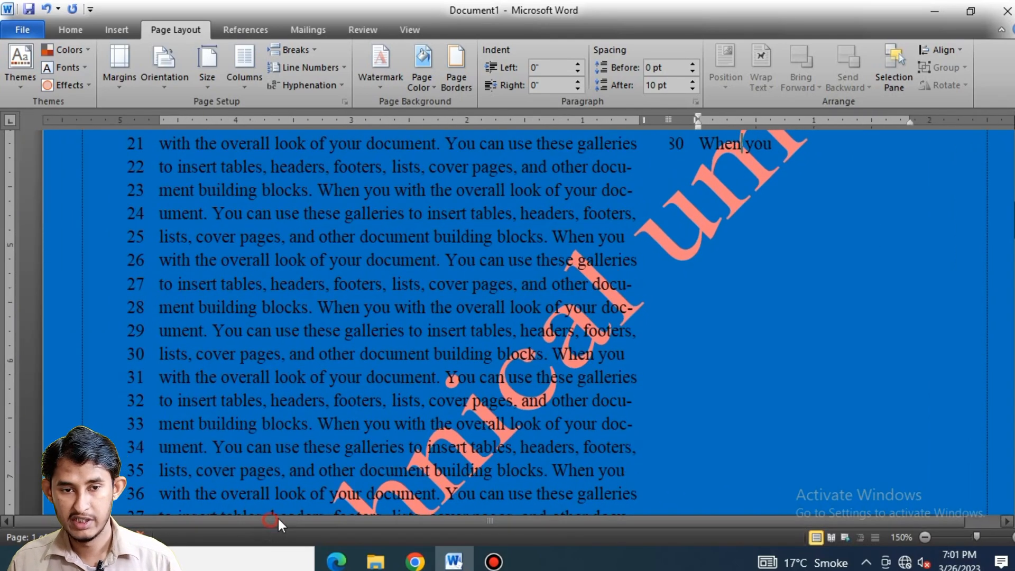
pyautogui.moveTo(272, 515); pyautogui.dragTo(706, 520)
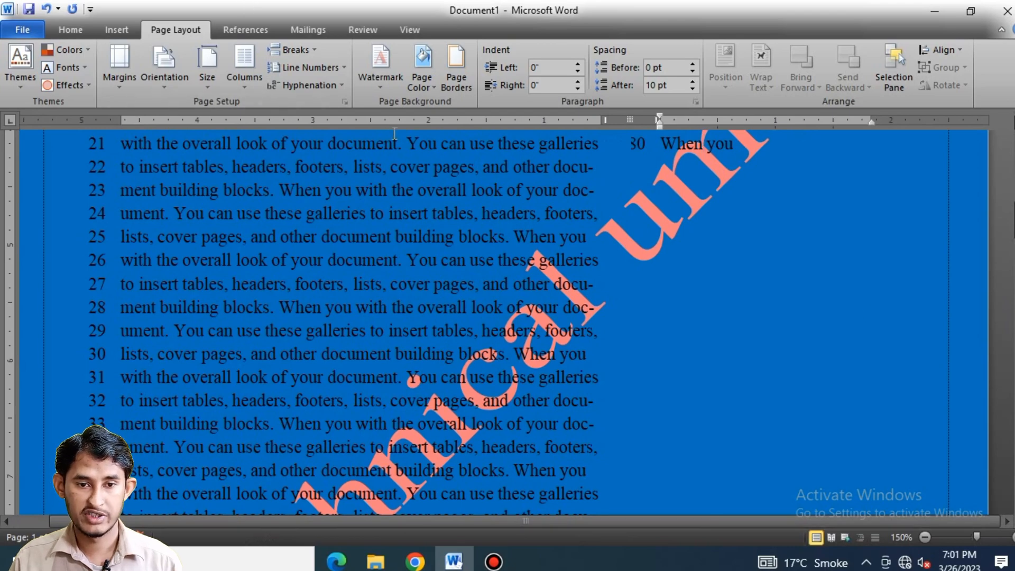
# - Change the box border to the diagonally striped 3 pt line style in standard red and confirm it
pyautogui.click(430, 80)
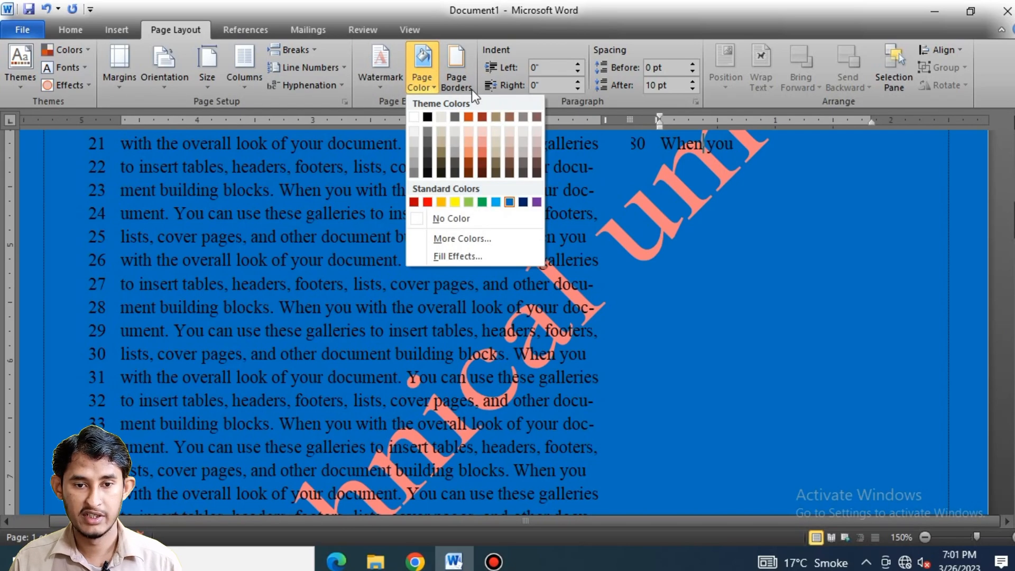
pyautogui.click(460, 83)
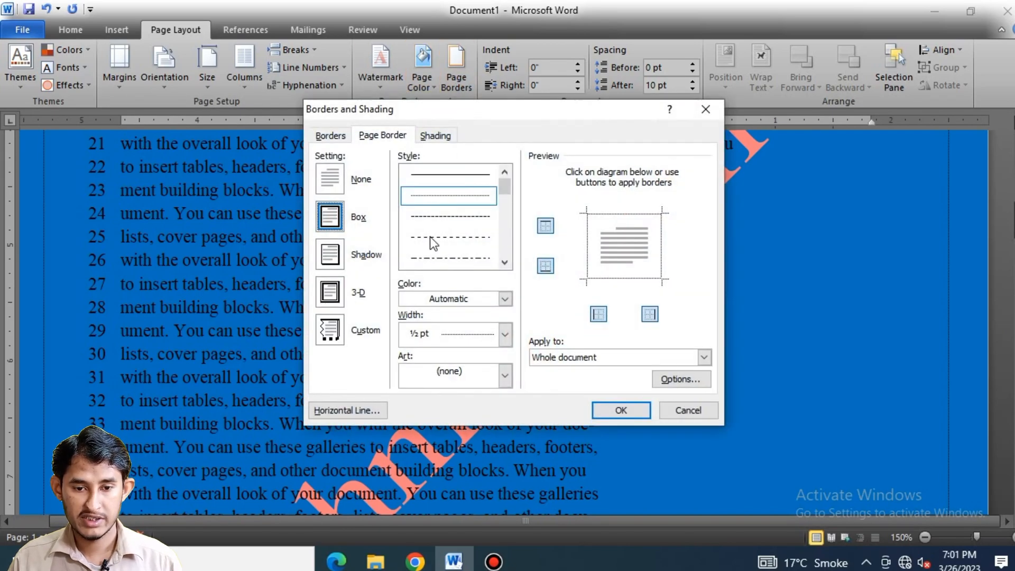
pyautogui.moveTo(505, 186); pyautogui.dragTo(512, 232)
pyautogui.click(468, 259)
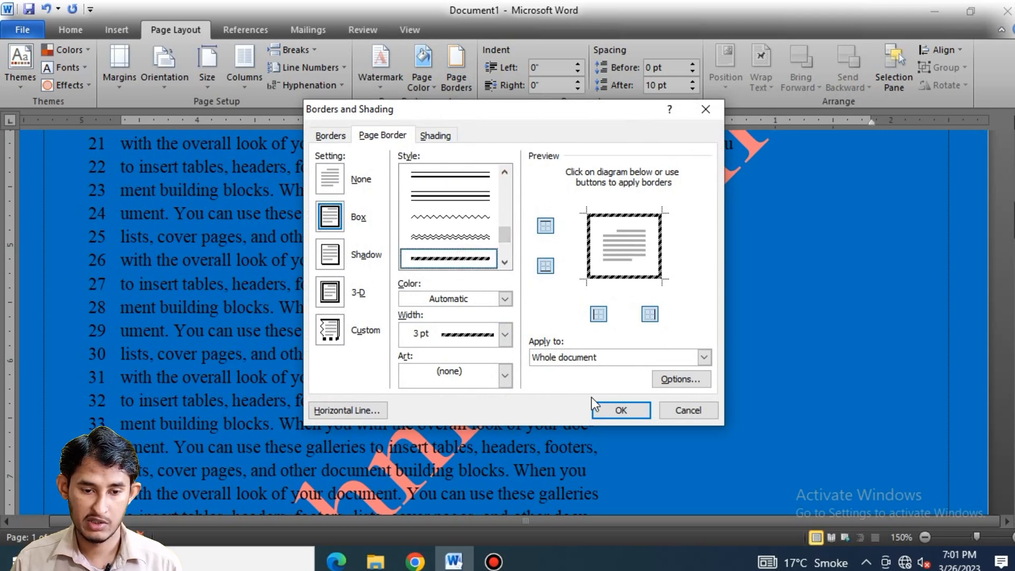
pyautogui.click(435, 337)
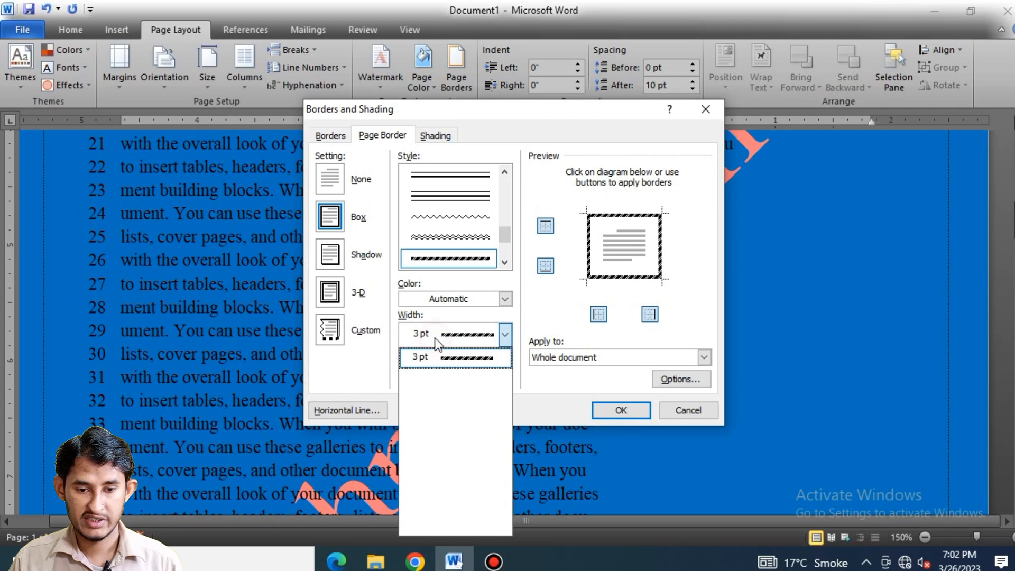
pyautogui.click(436, 357)
pyautogui.click(466, 299)
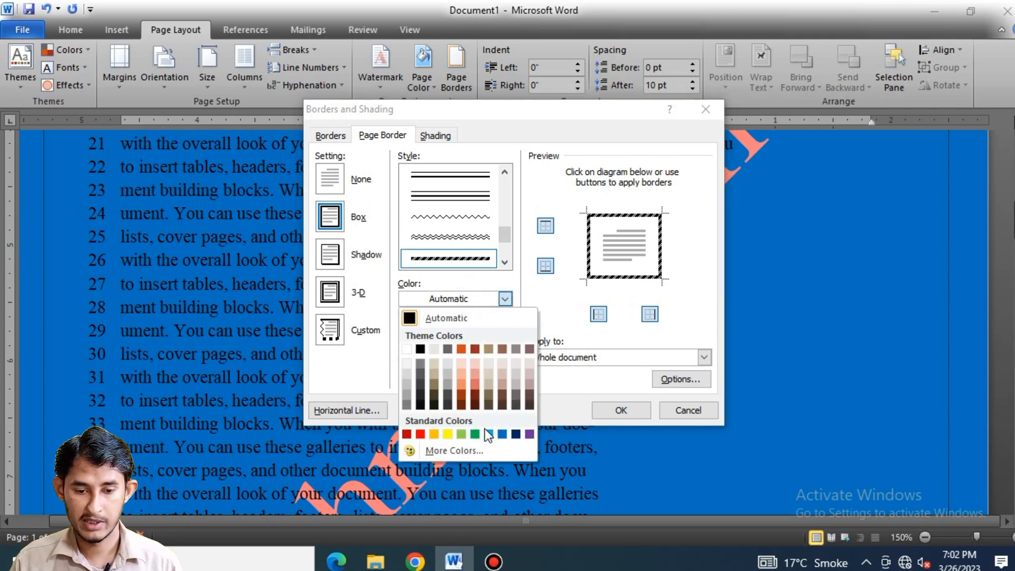
pyautogui.click(421, 434)
pyautogui.click(621, 411)
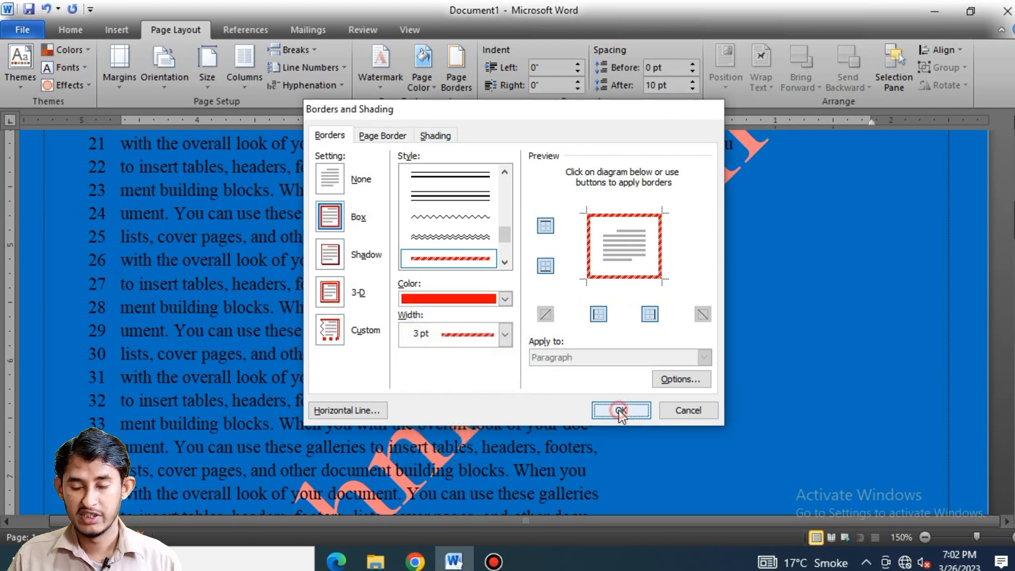
# - Examine the red striped page border in a two-page overview and again close up along the first page
pyautogui.scroll(-9, 754, 316)
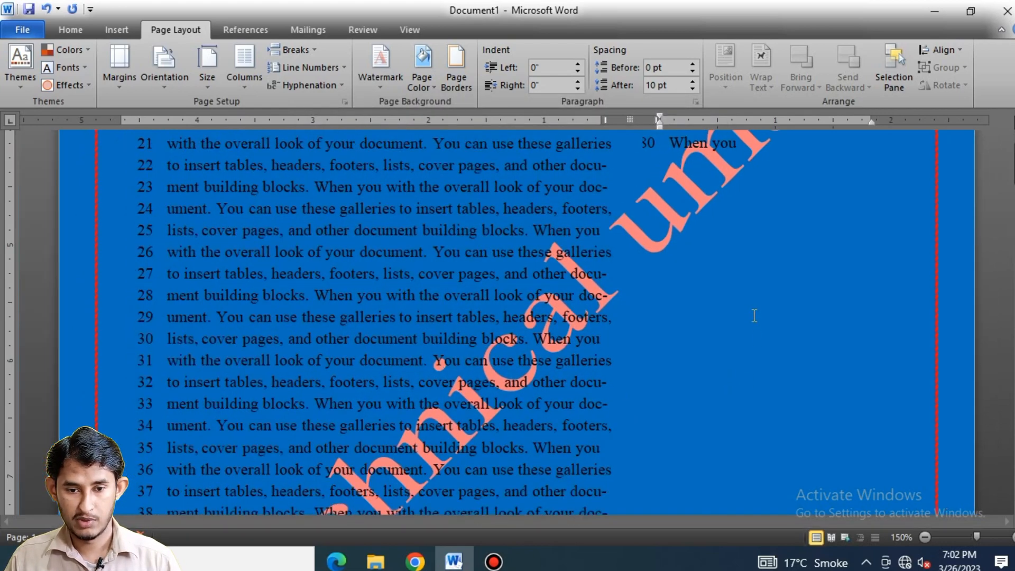
pyautogui.scroll(-4, 755, 320)
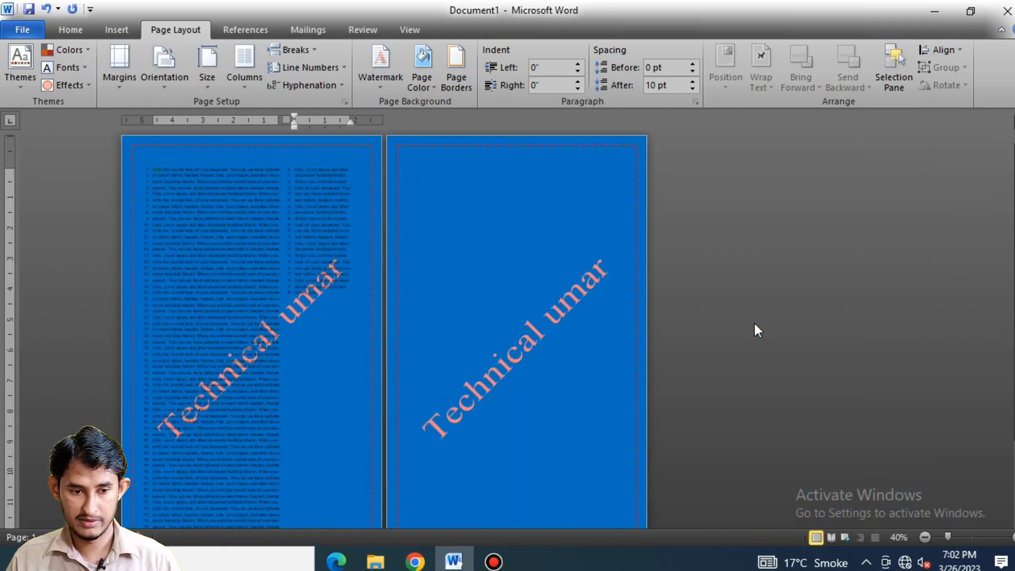
pyautogui.scroll(6, 71, 275)
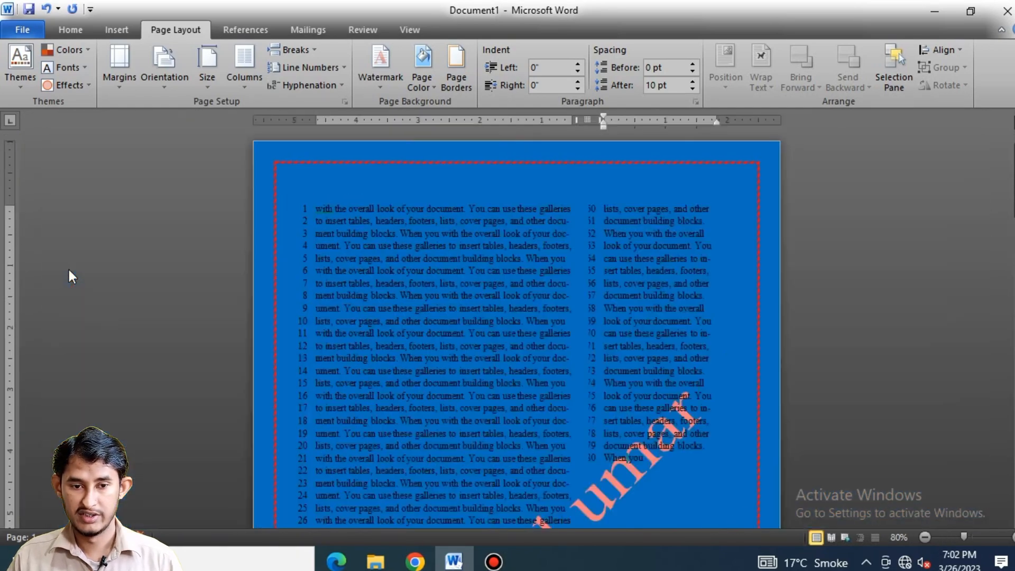
pyautogui.scroll(2, 181, 264)
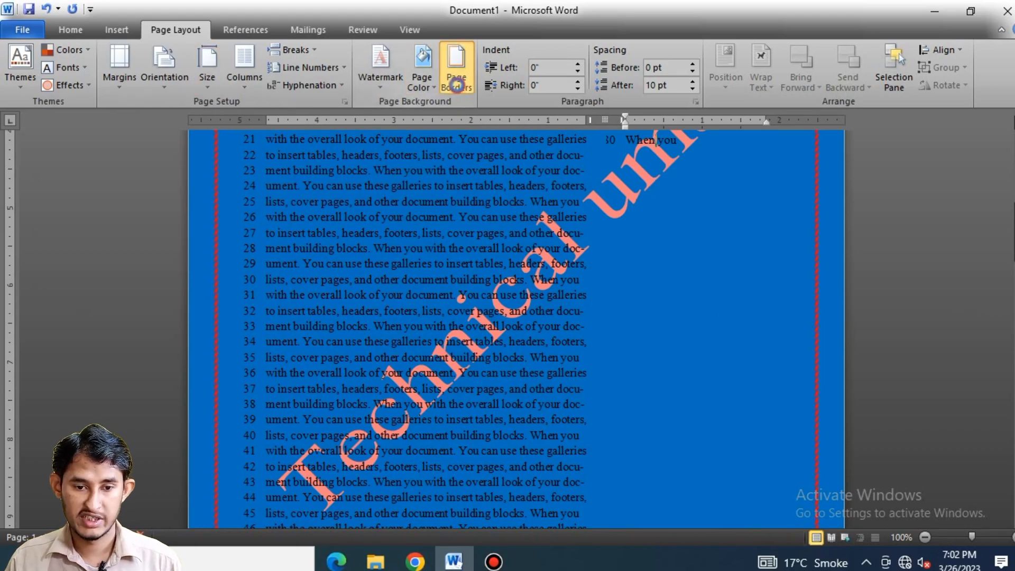
# - Replace the red striped page border with the clock-face art border on the whole document and confirm it
pyautogui.click(458, 86)
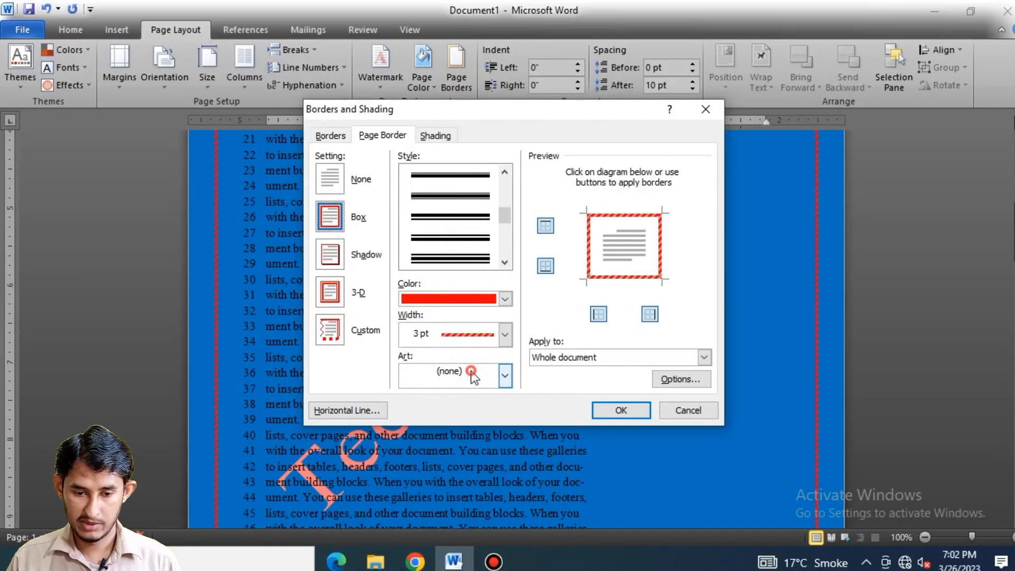
pyautogui.click(472, 374)
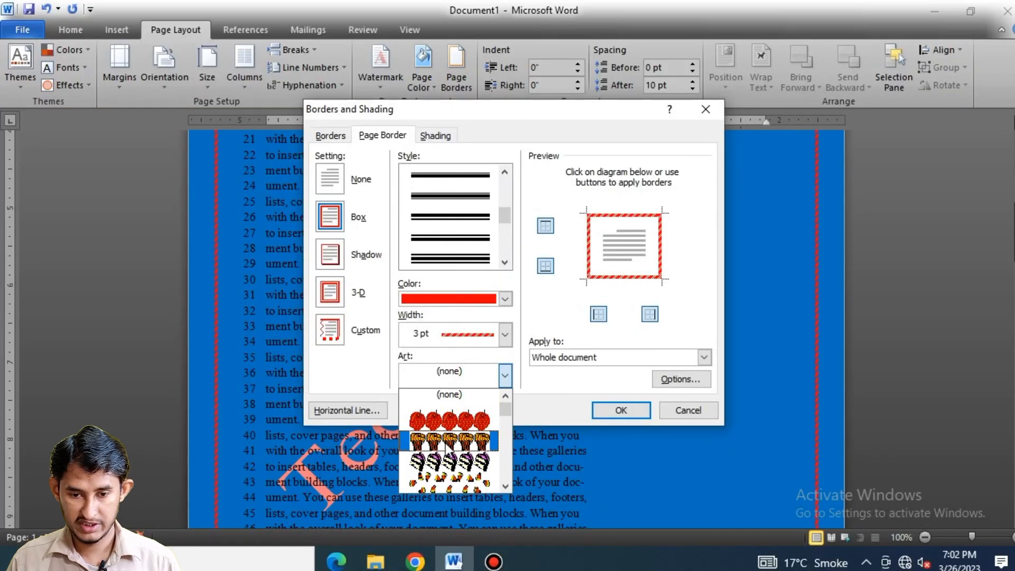
pyautogui.click(443, 450)
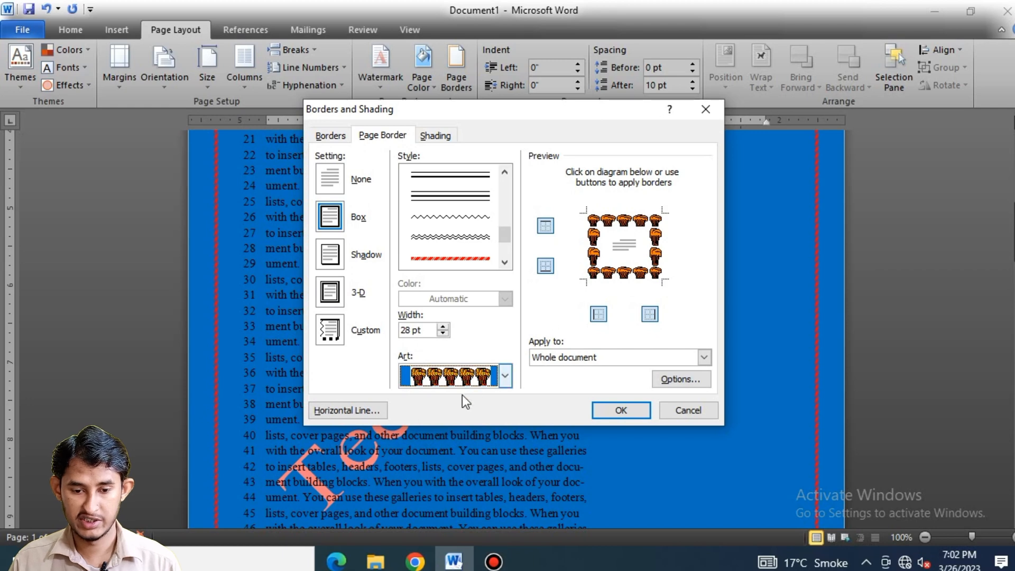
pyautogui.click(505, 375)
pyautogui.scroll(-5, 482, 445)
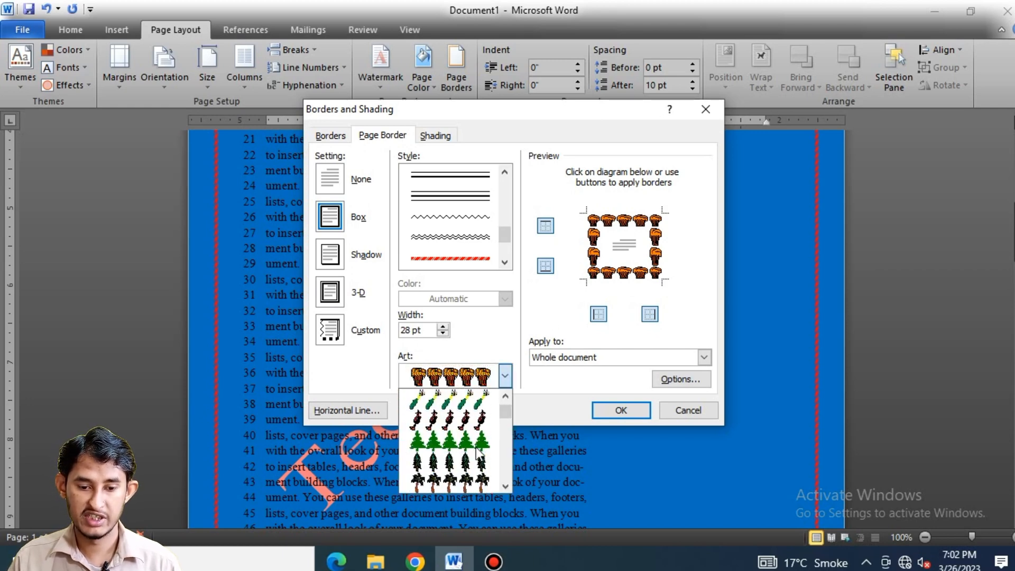
pyautogui.scroll(-5, 478, 438)
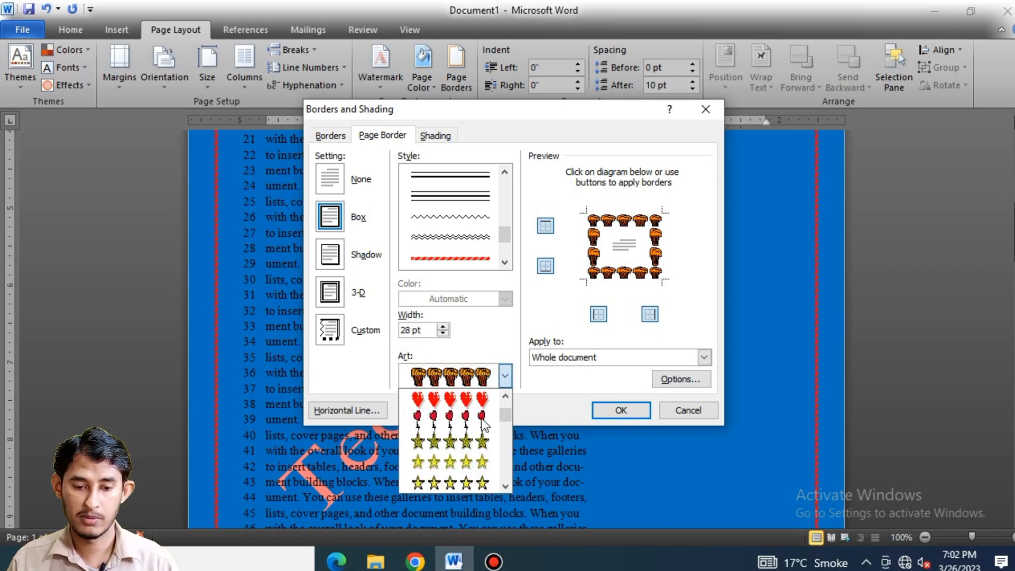
pyautogui.scroll(-6, 469, 458)
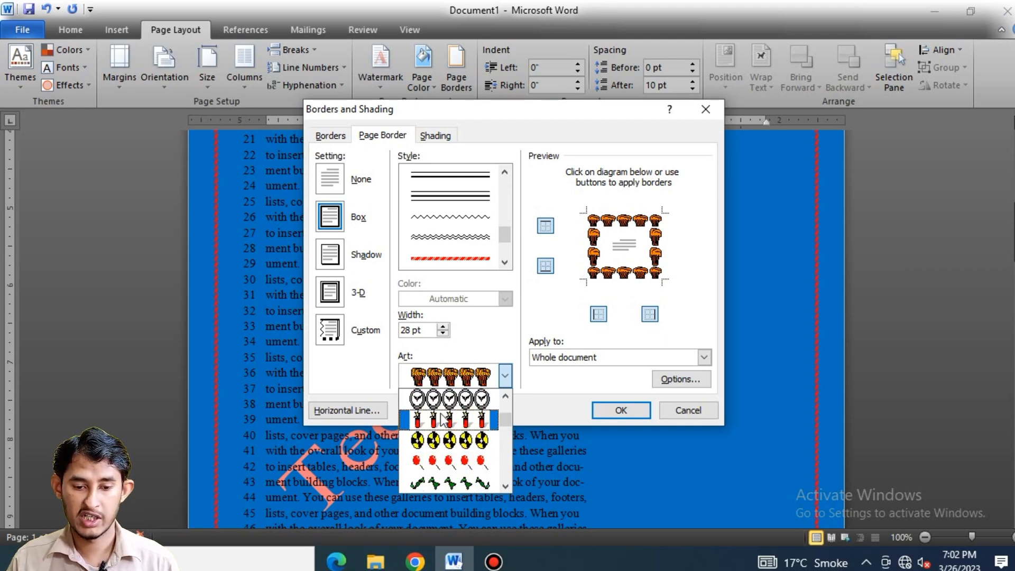
pyautogui.click(442, 400)
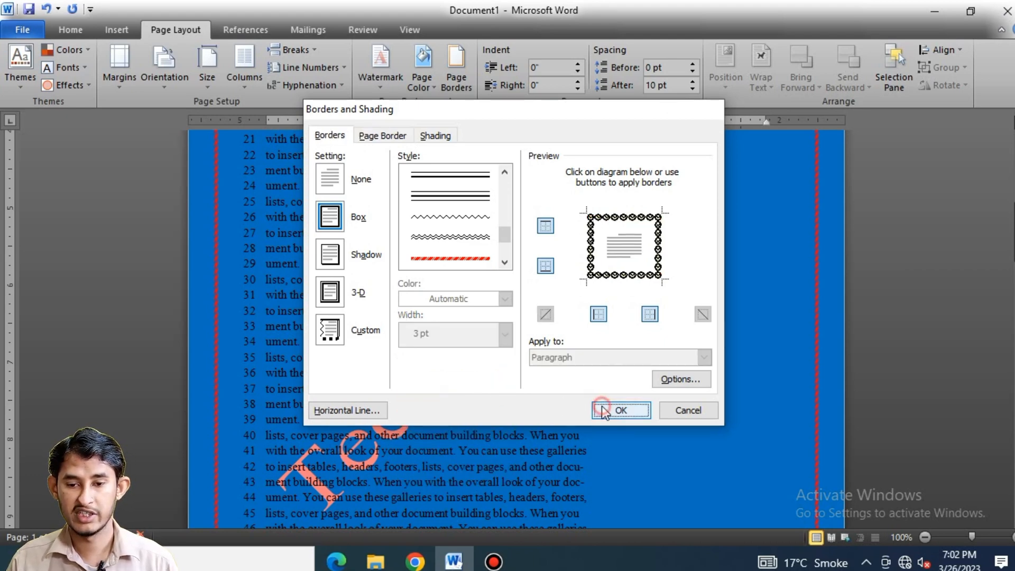
pyautogui.click(623, 410)
# - Examine the clock-face page border along the page edges and in an overview of both pages
pyautogui.scroll(-2, 659, 356)
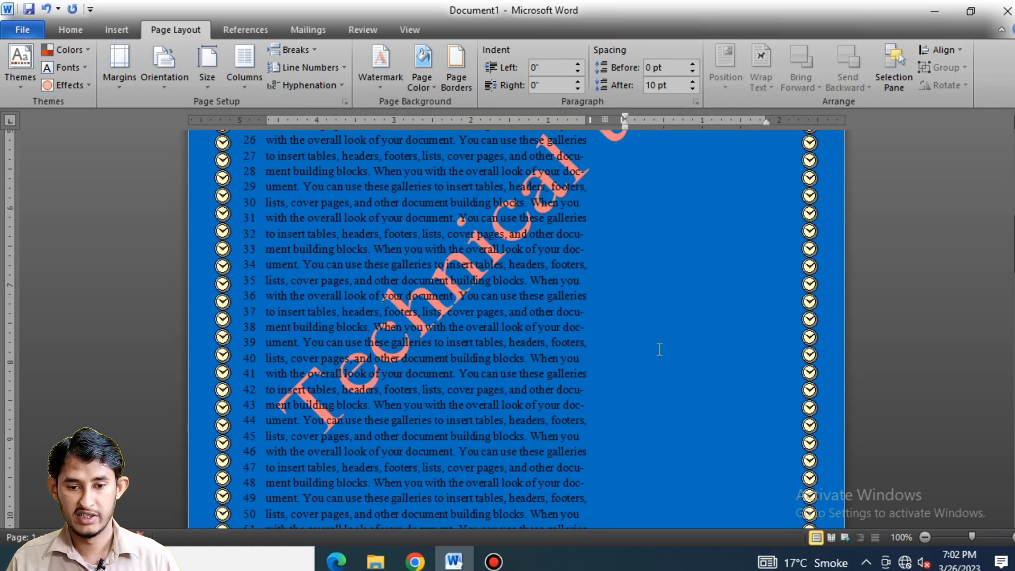
pyautogui.scroll(-6, 659, 349)
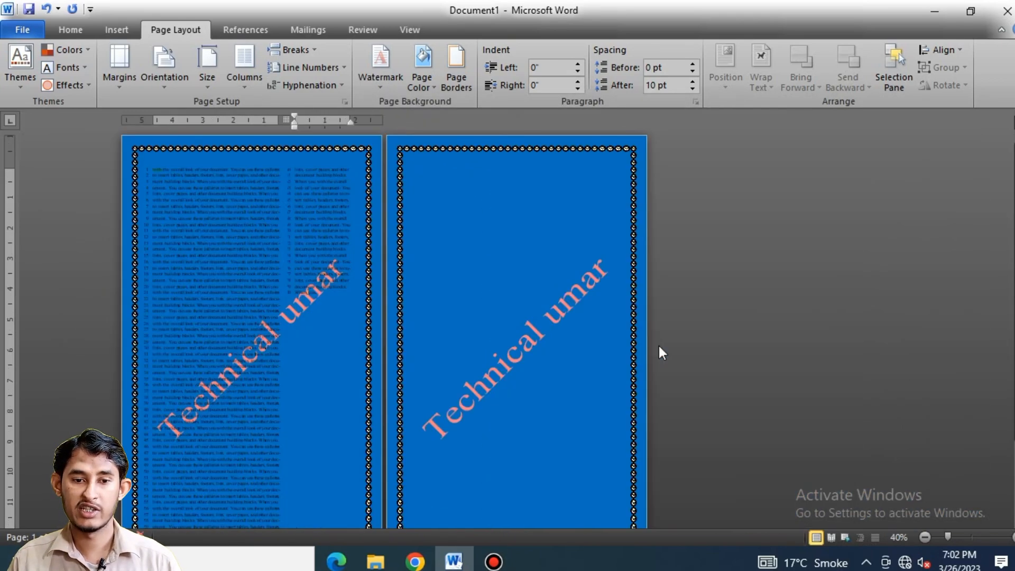
pyautogui.scroll(-2, 662, 352)
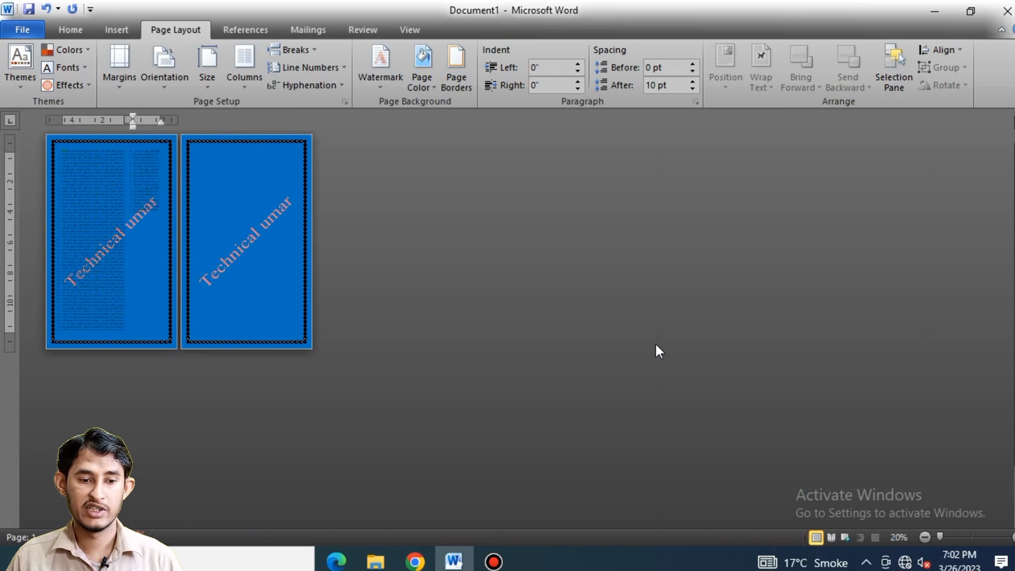
pyautogui.scroll(5, 83, 292)
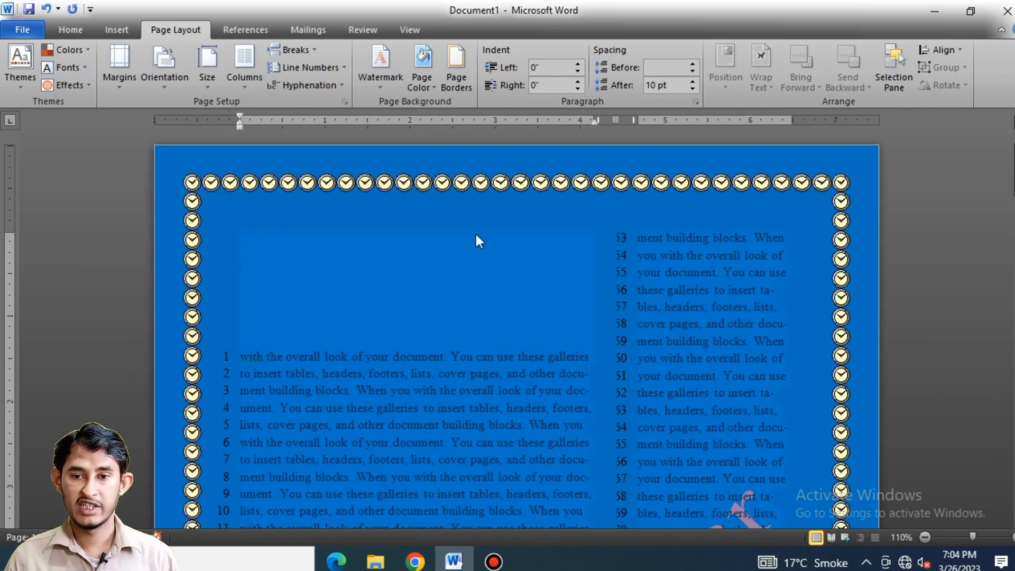
# - Show the Selection and Visibility pane for shapes on the current page, and close it again
pyautogui.click(725, 82)
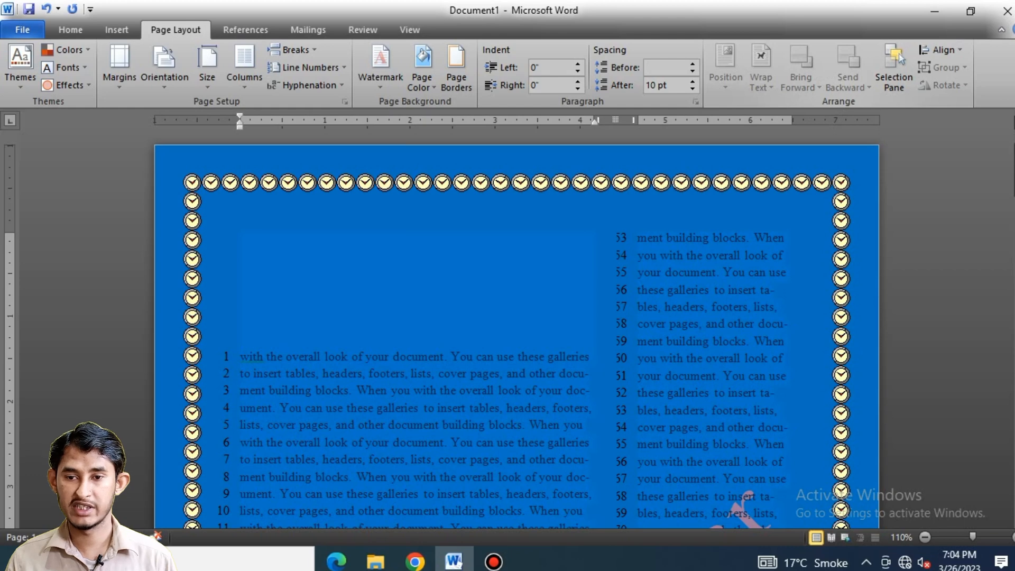
pyautogui.click(885, 86)
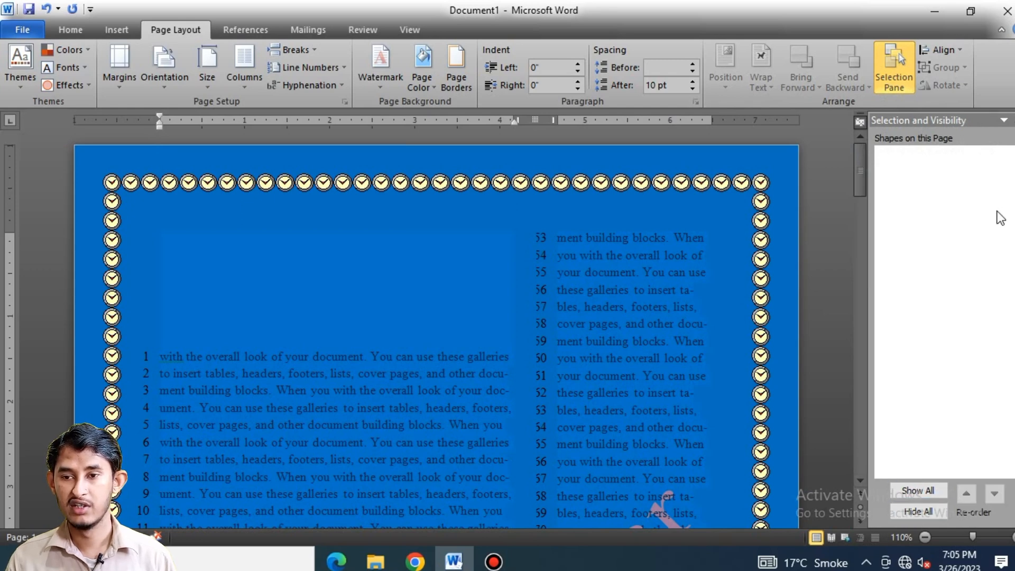
pyautogui.click(1009, 120)
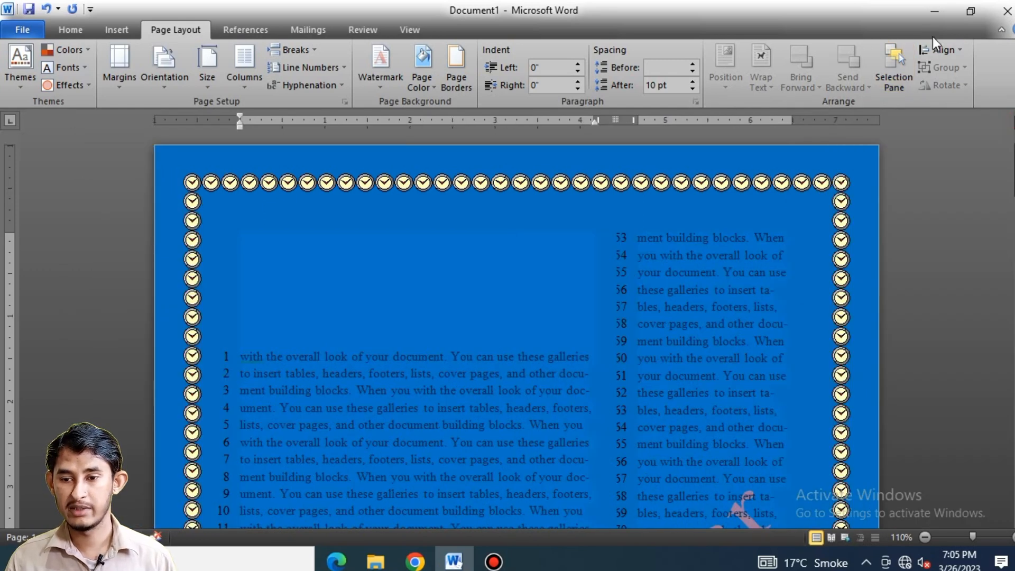
# - Set the object alignment reference to Align to Page
pyautogui.click(940, 50)
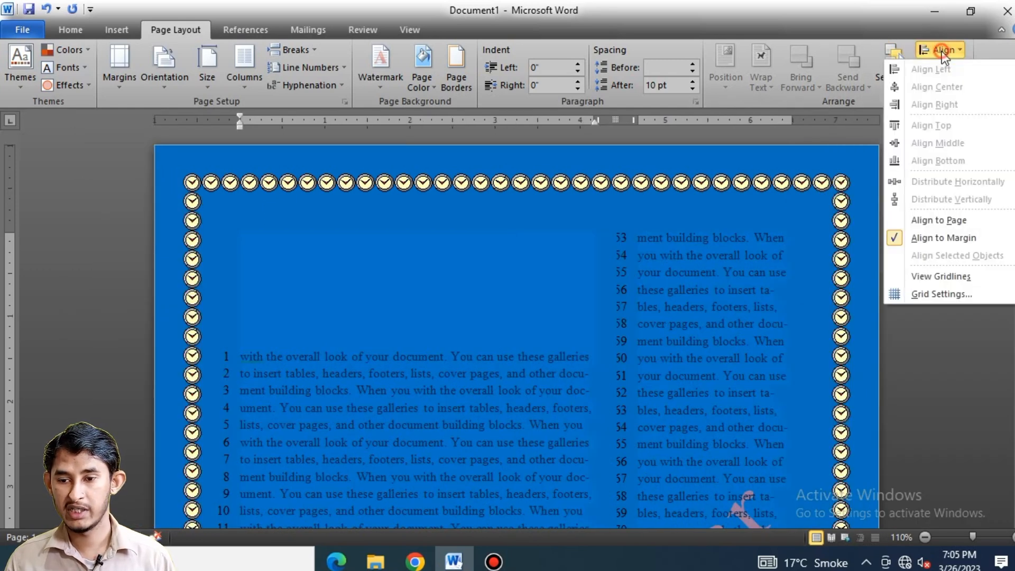
pyautogui.click(959, 224)
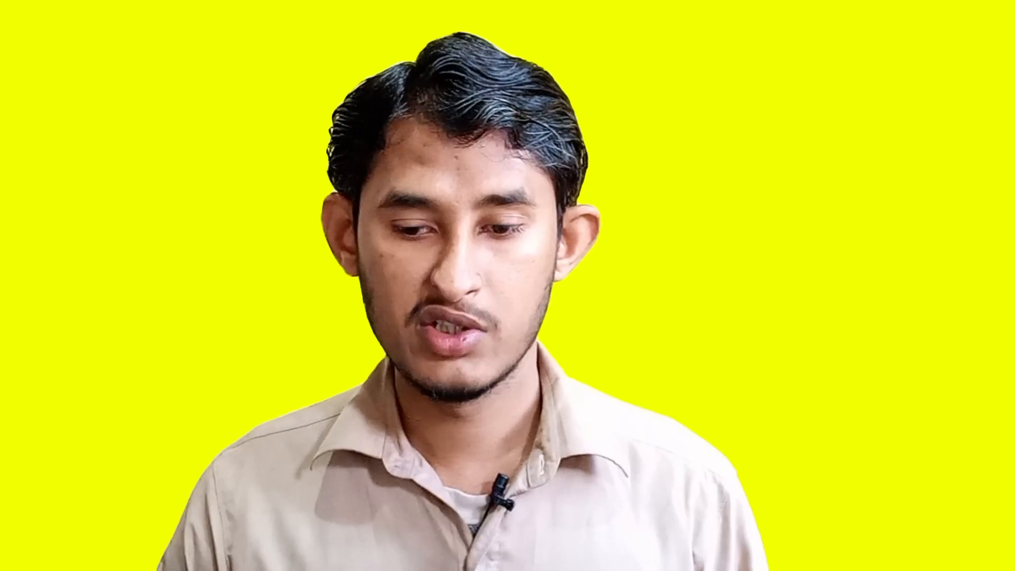